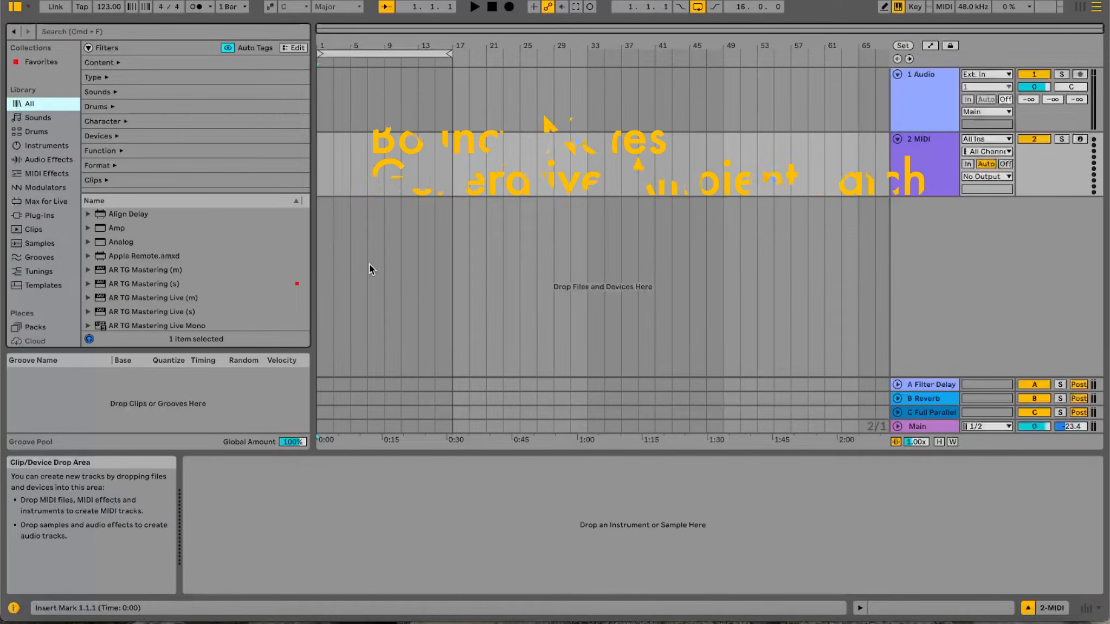
Load the Bouncy Notes MIDI effect from the Inspired by Nature pack onto the MIDI track
left_click(36, 327)
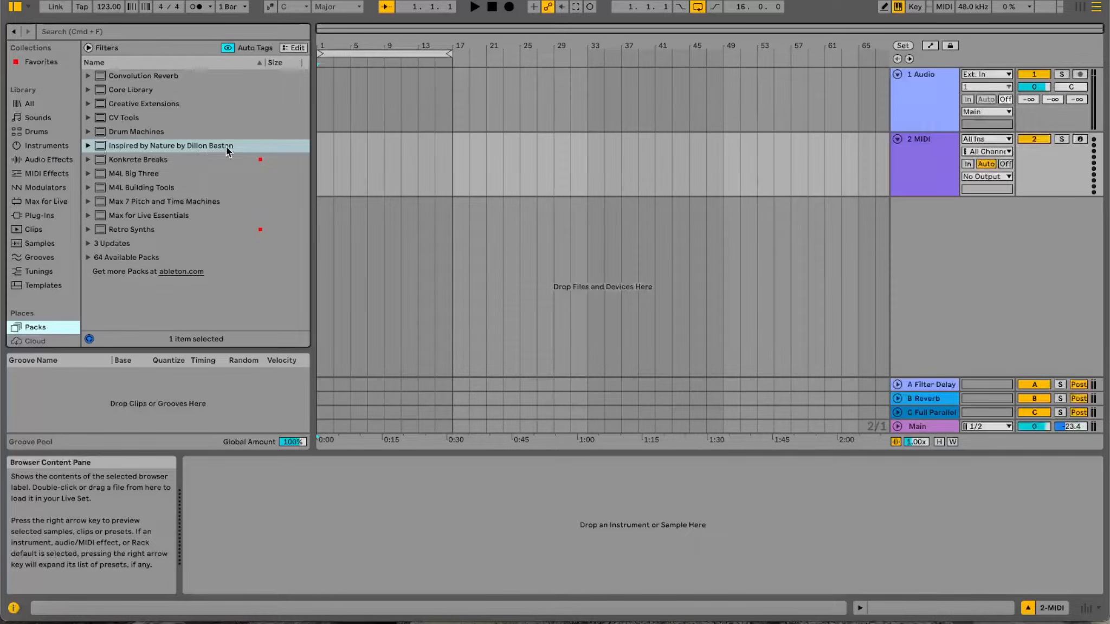
left_click(87, 145)
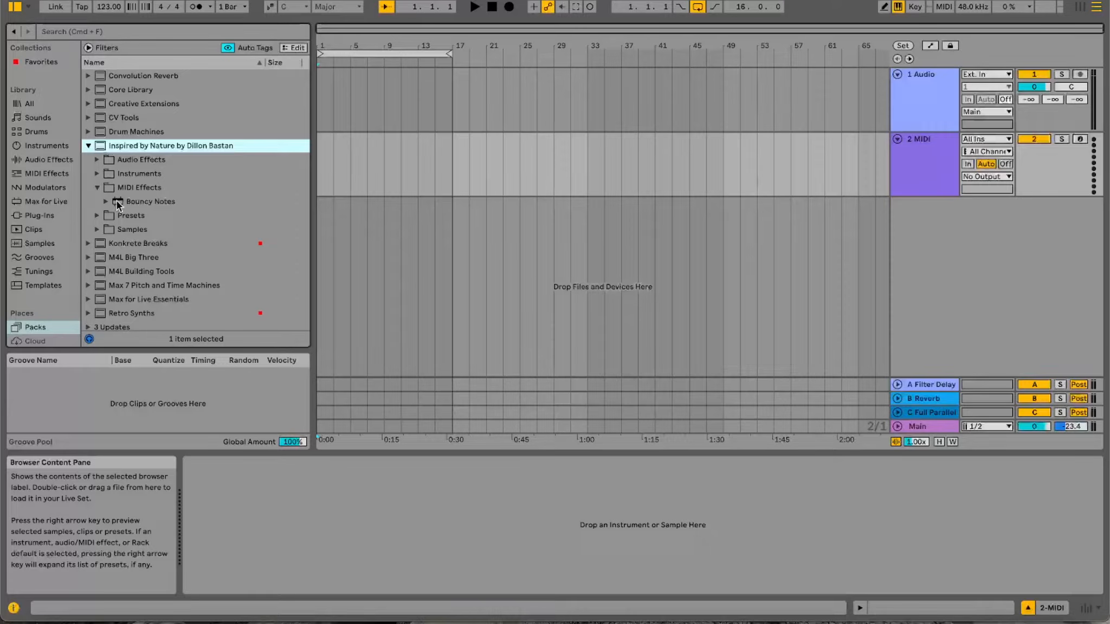
left_click_drag(117, 200, 252, 548)
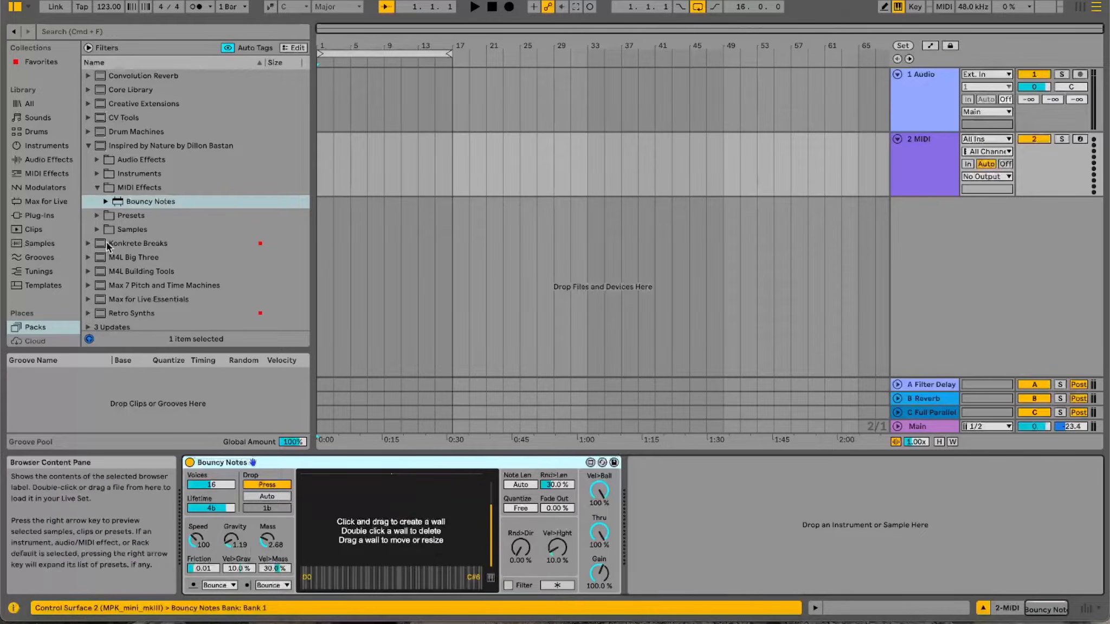
Add the Meld instrument after Bouncy Notes and deactivate its engine B
left_click(45, 146)
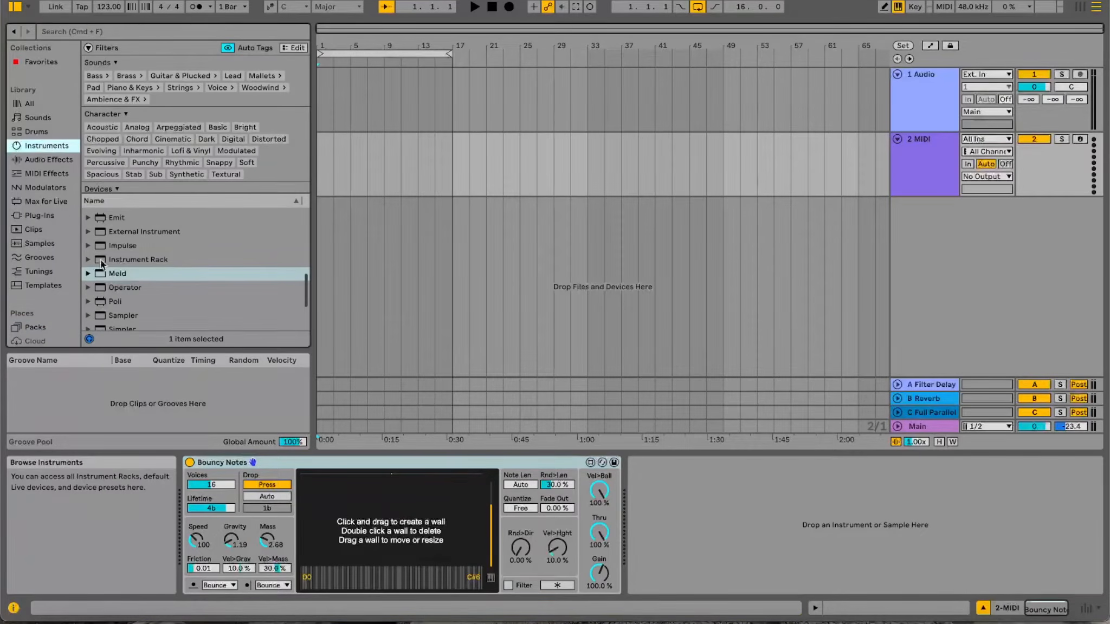
left_click_drag(102, 275, 724, 538)
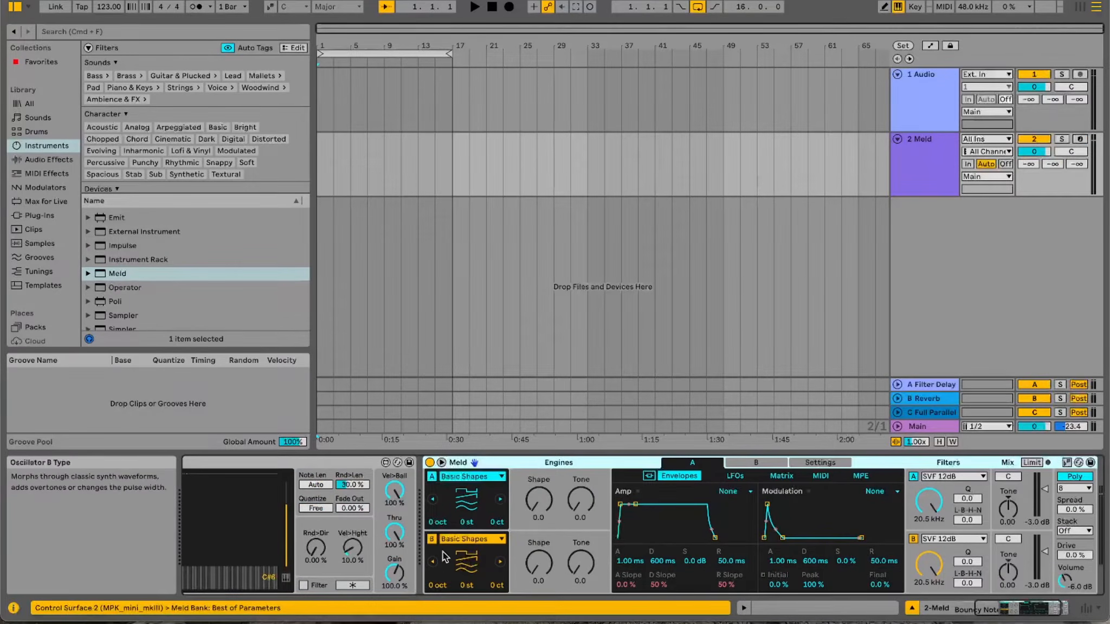
left_click(432, 540)
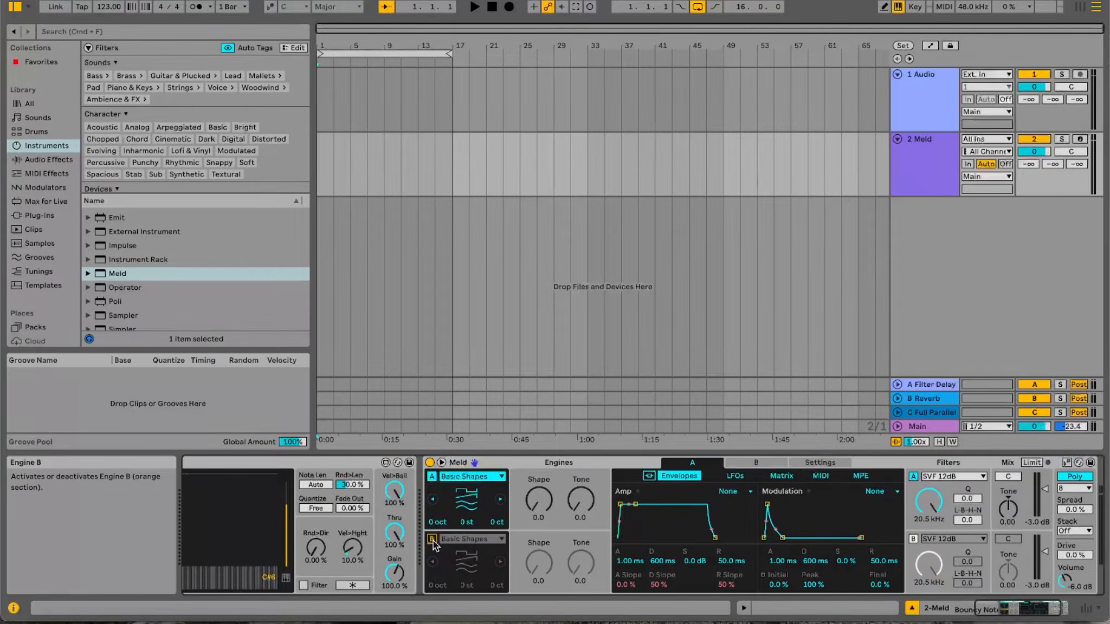
Enable automatic ball dropping in Bouncy Notes and, during playback, set Gravity to 3.36 and Mass to 2.74
scroll(452, 545, "left", 5)
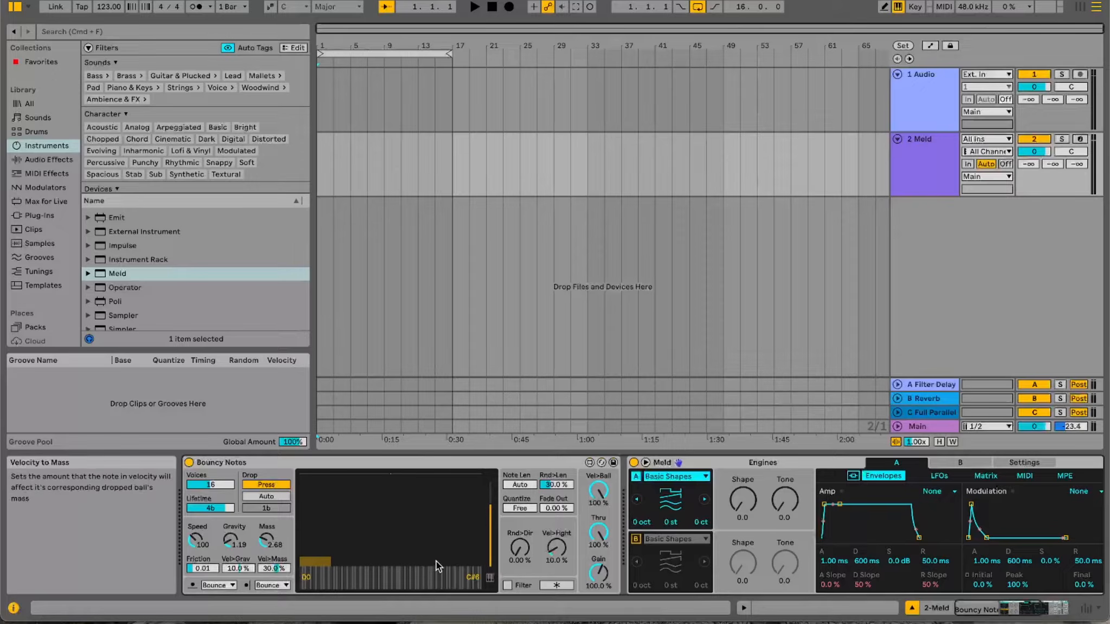
left_click(270, 495)
key("space")
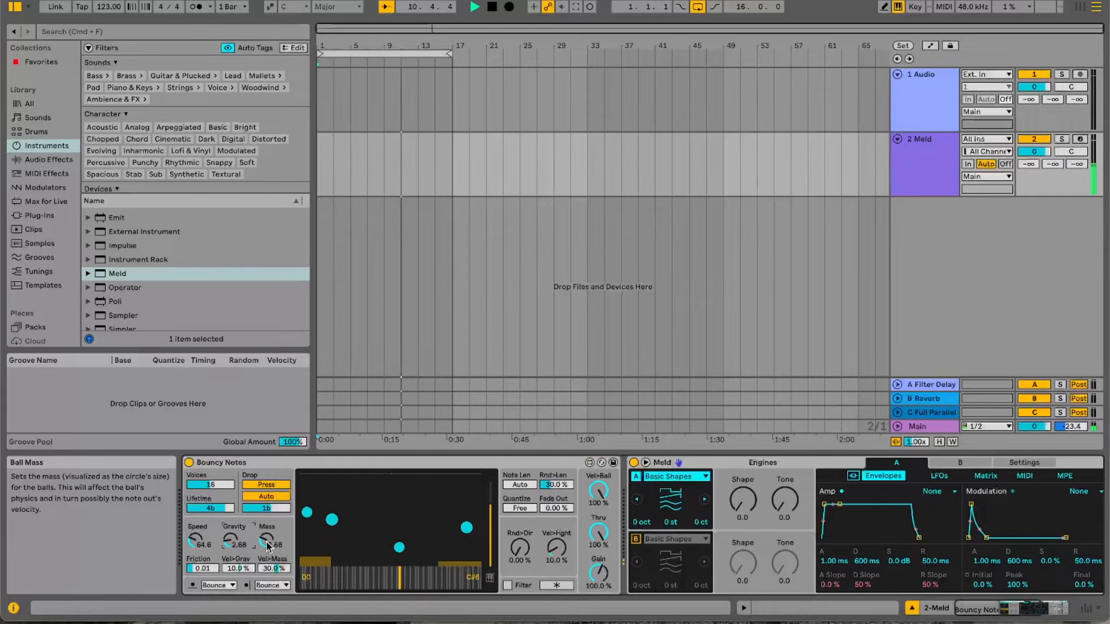
left_click_drag(267, 544, 267, 496)
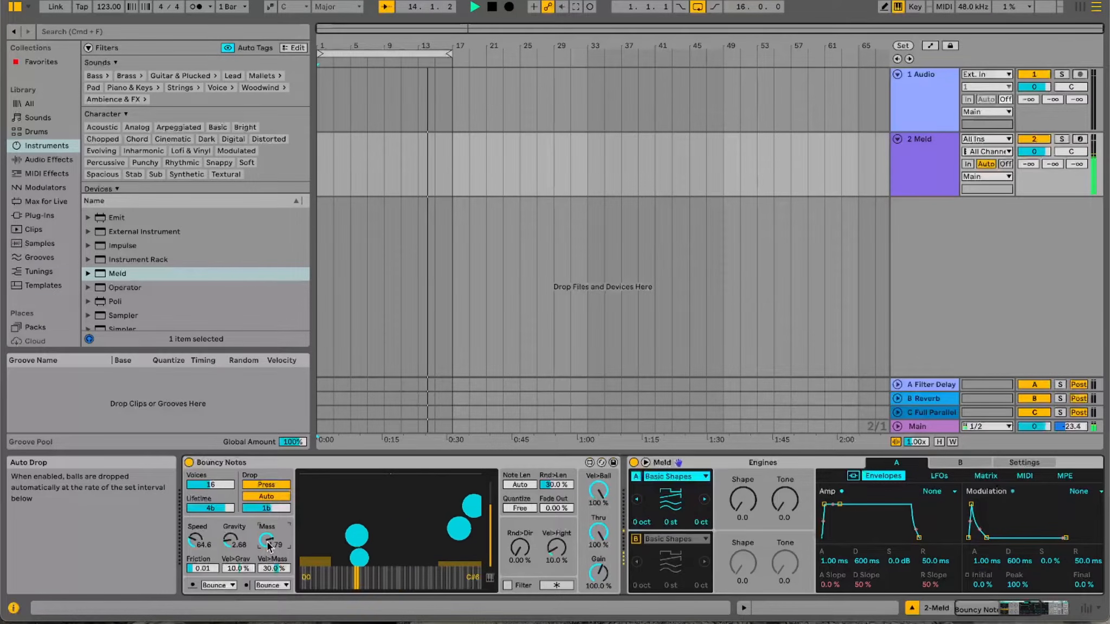
left_click_drag(230, 539, 266, 558)
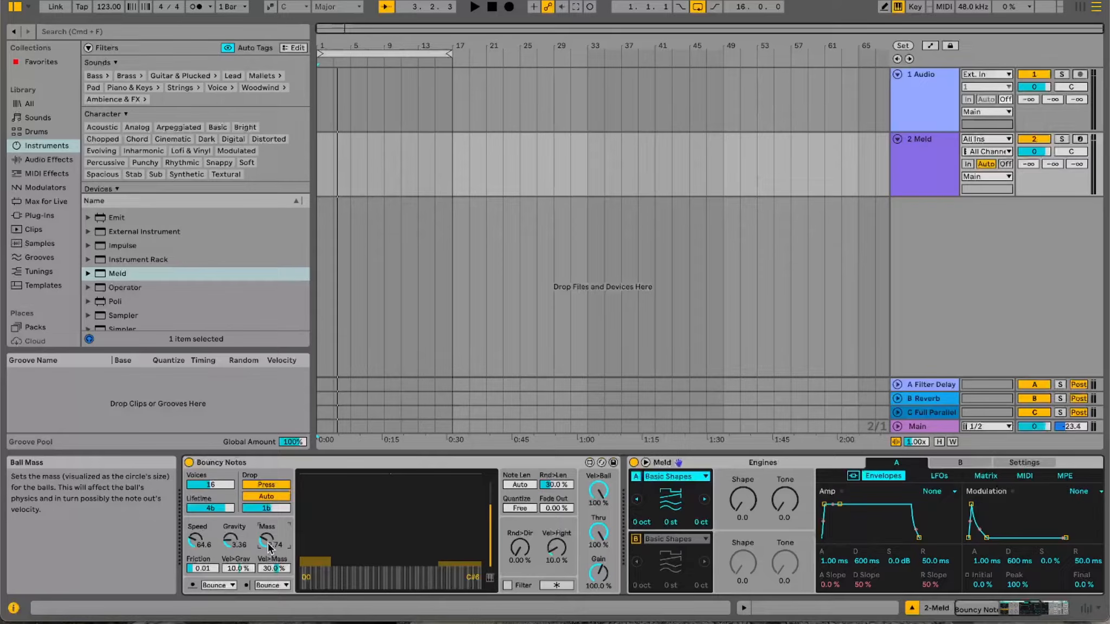
Turn on the project's scale mode and set the scale to F Minor
left_click(269, 7)
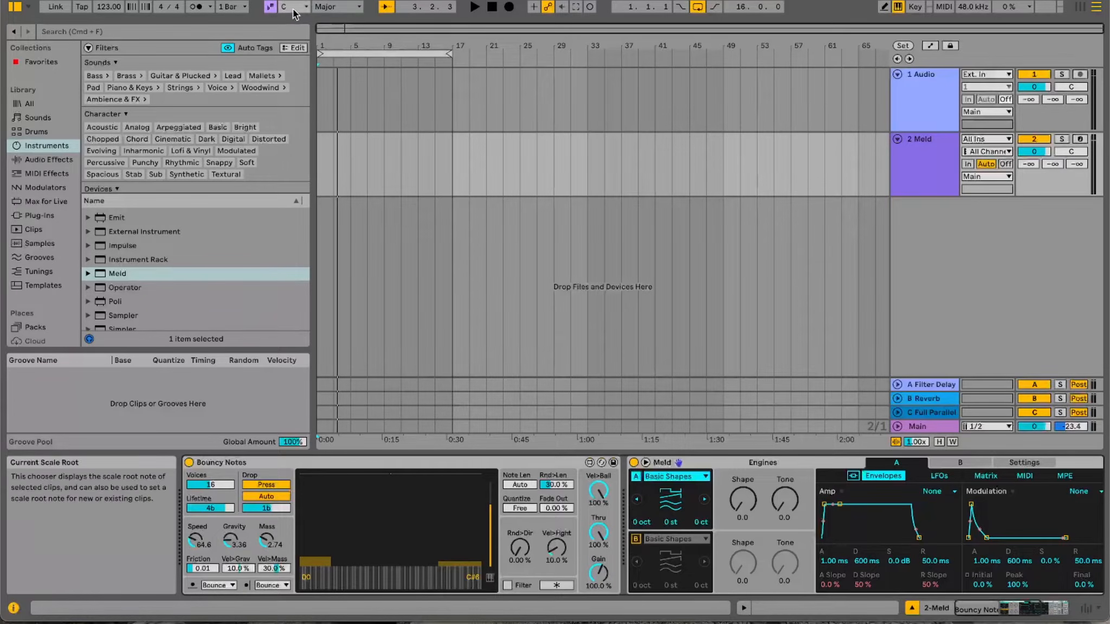
left_click(293, 7)
left_click(295, 82)
left_click(352, 10)
left_click(348, 33)
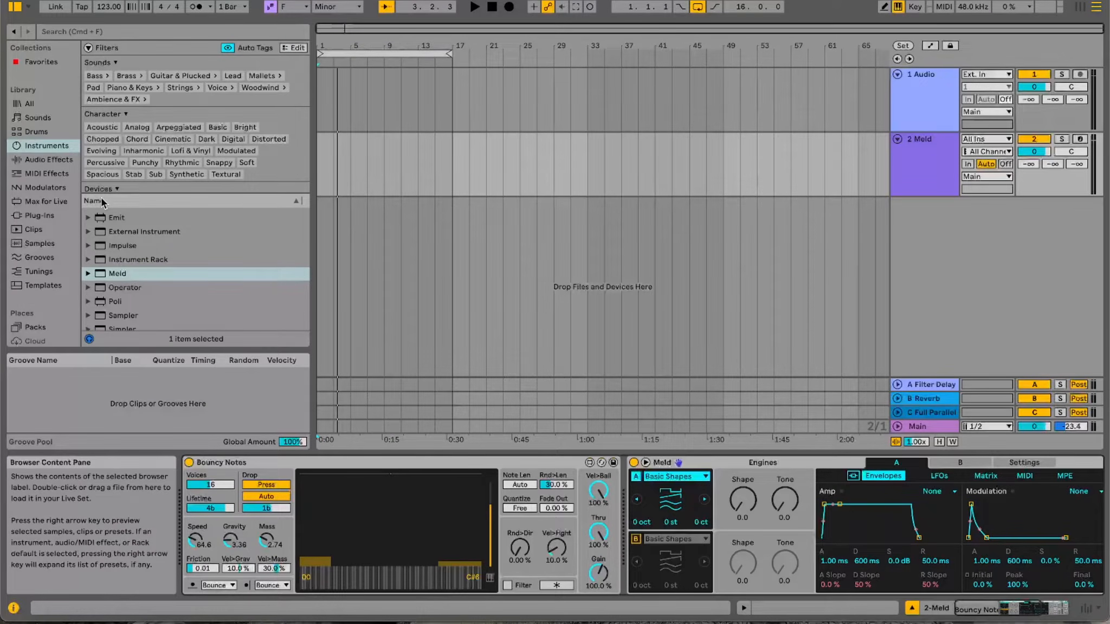
Insert the Scale MIDI effect between Bouncy Notes and Meld
left_click(54, 172)
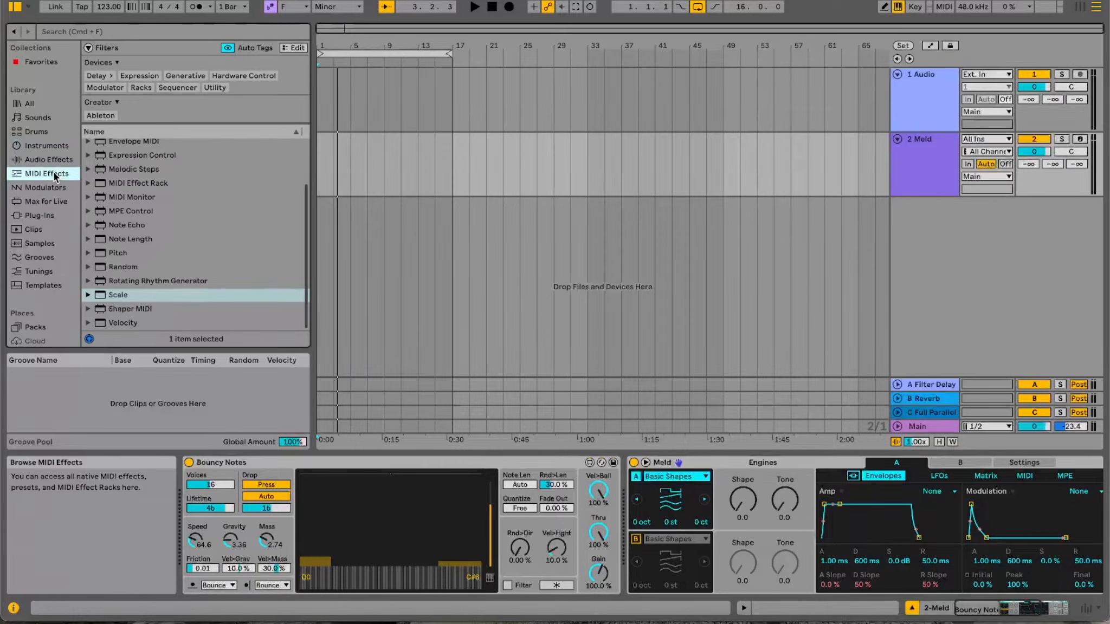
left_click_drag(101, 301, 627, 486)
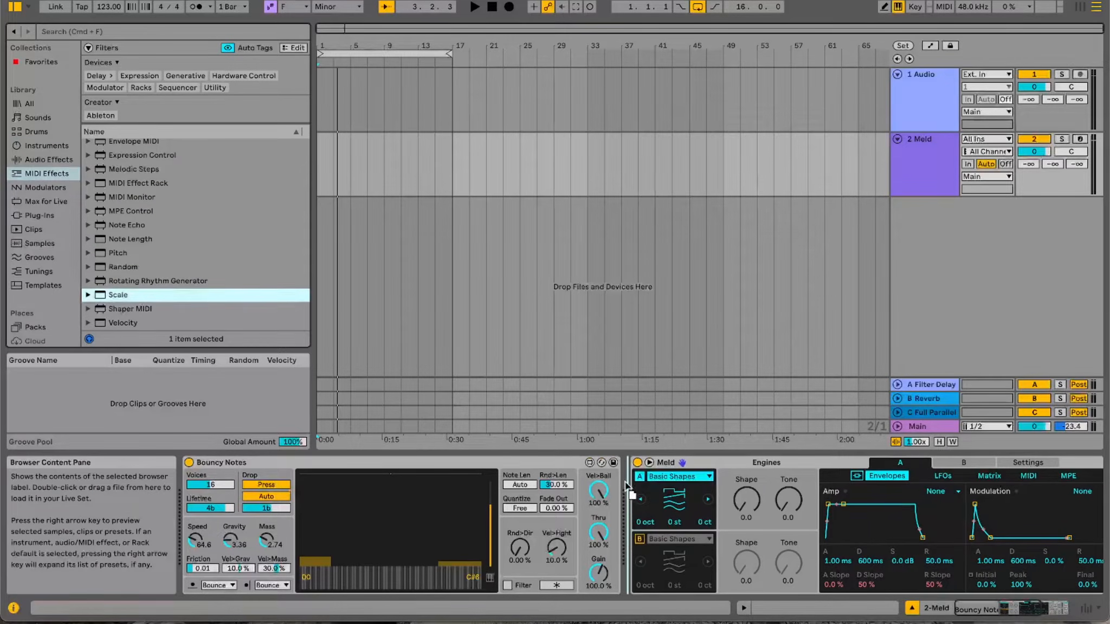
left_click_drag(624, 528, 625, 530)
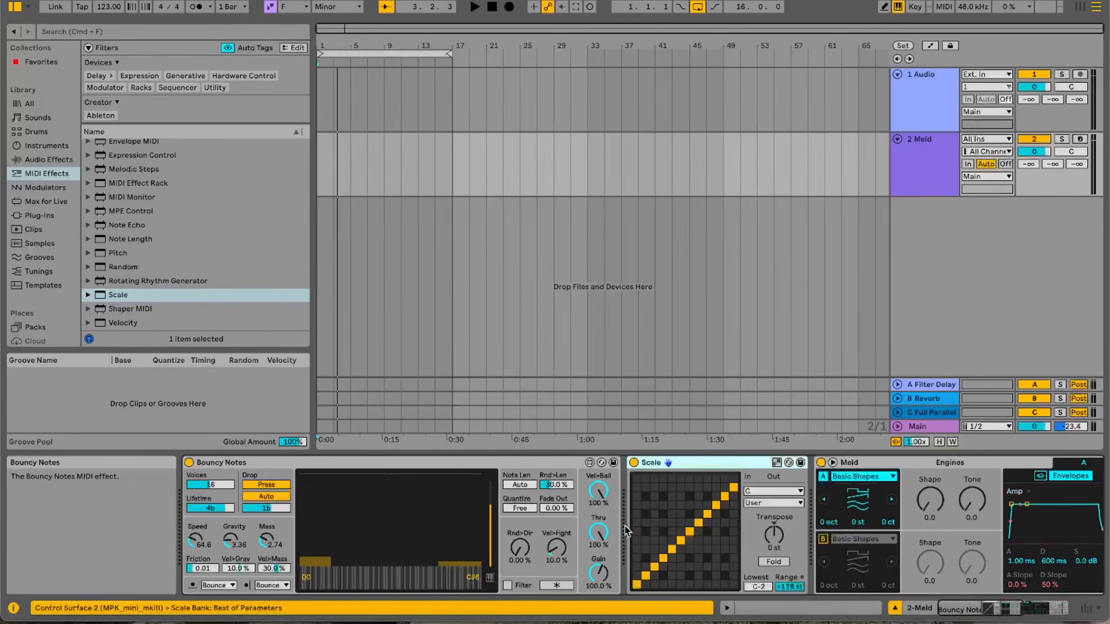
Set the Scale effect to root F with the Minor Pentatonic scale
left_click(773, 491)
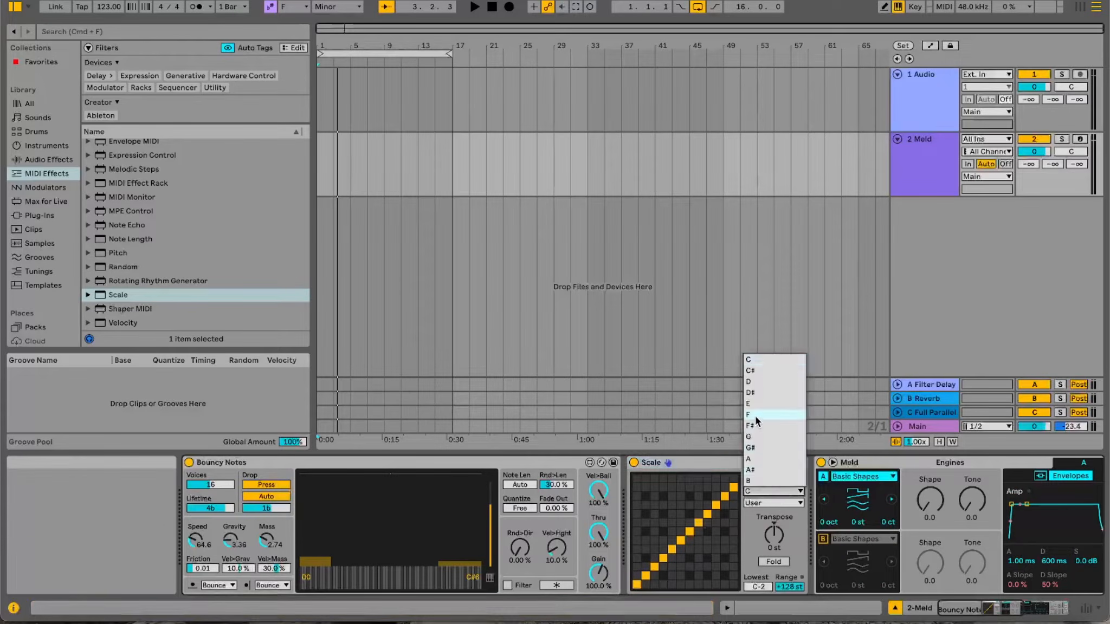
left_click(755, 414)
left_click(772, 503)
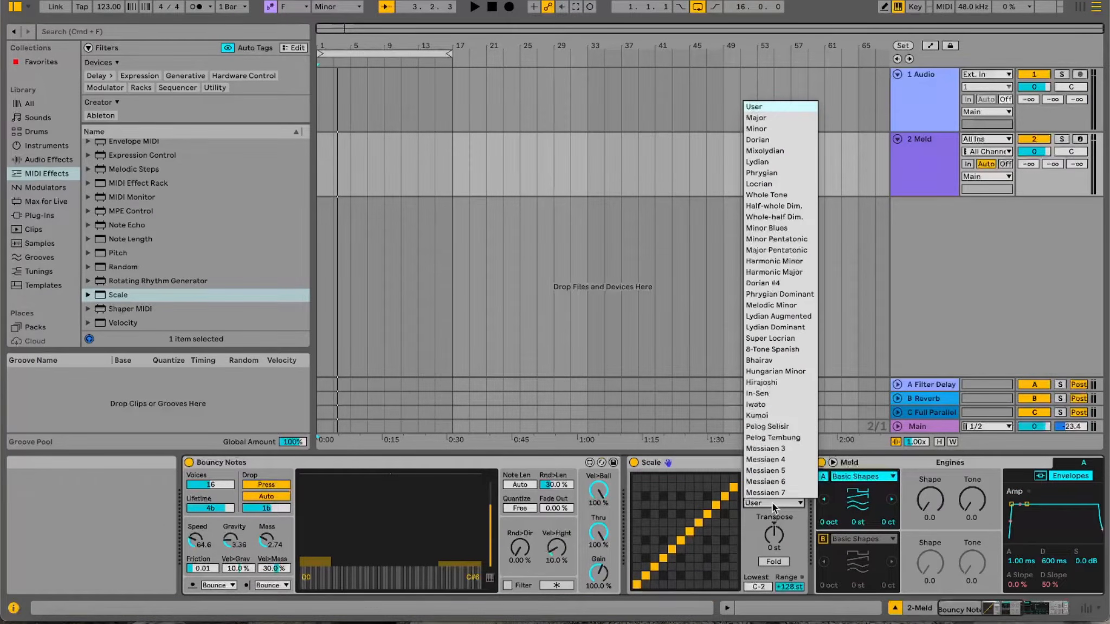
left_click(793, 240)
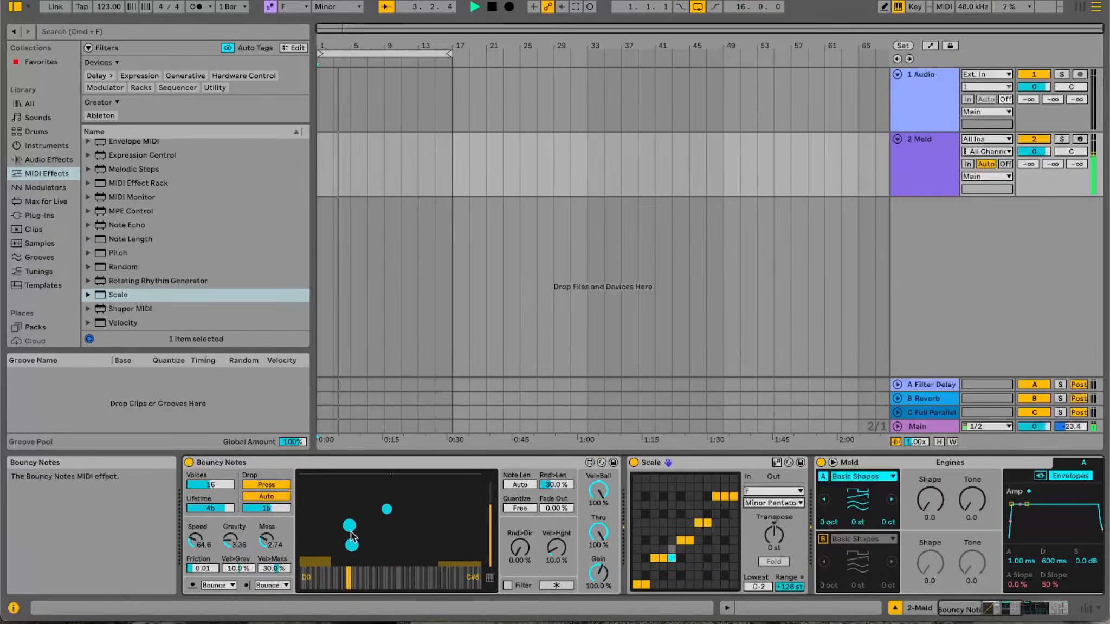
Widen the Bouncy Notes wall over the lowest notes, and set Speed to 22.6 and Rnd>Dir to 83.5%
left_click(330, 562)
left_click_drag(330, 561, 345, 560)
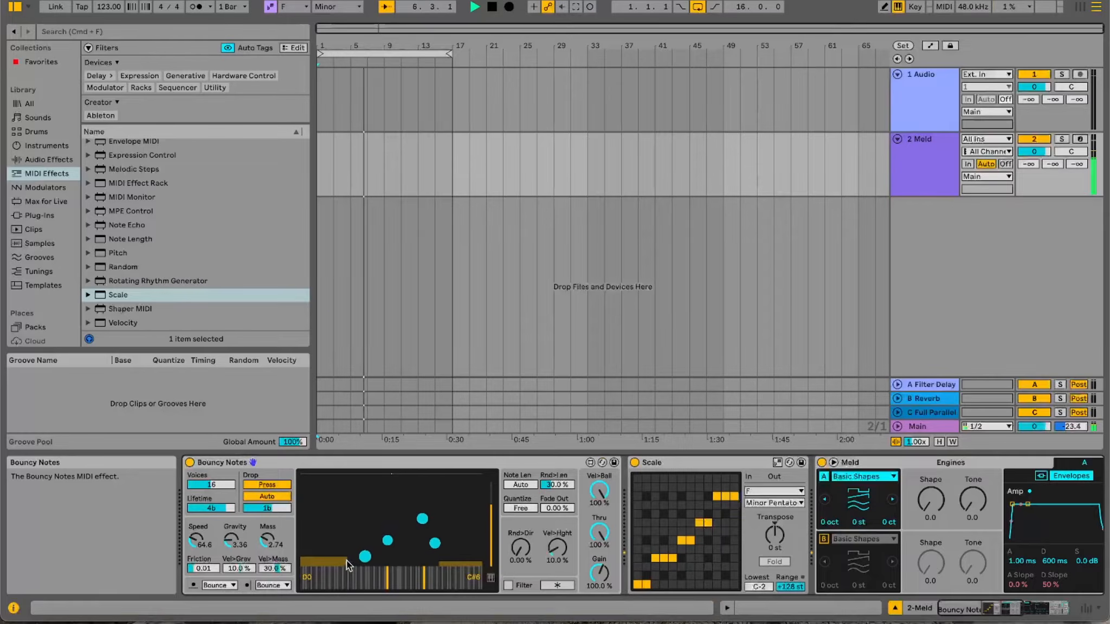
left_click_drag(196, 540, 196, 584)
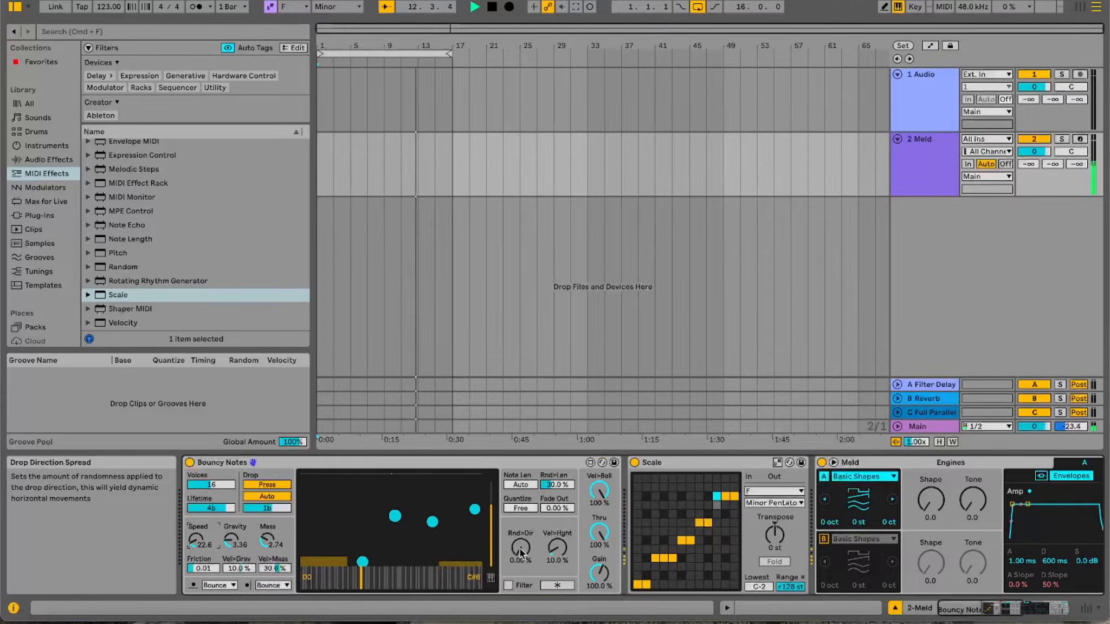
left_click_drag(521, 553, 521, 509)
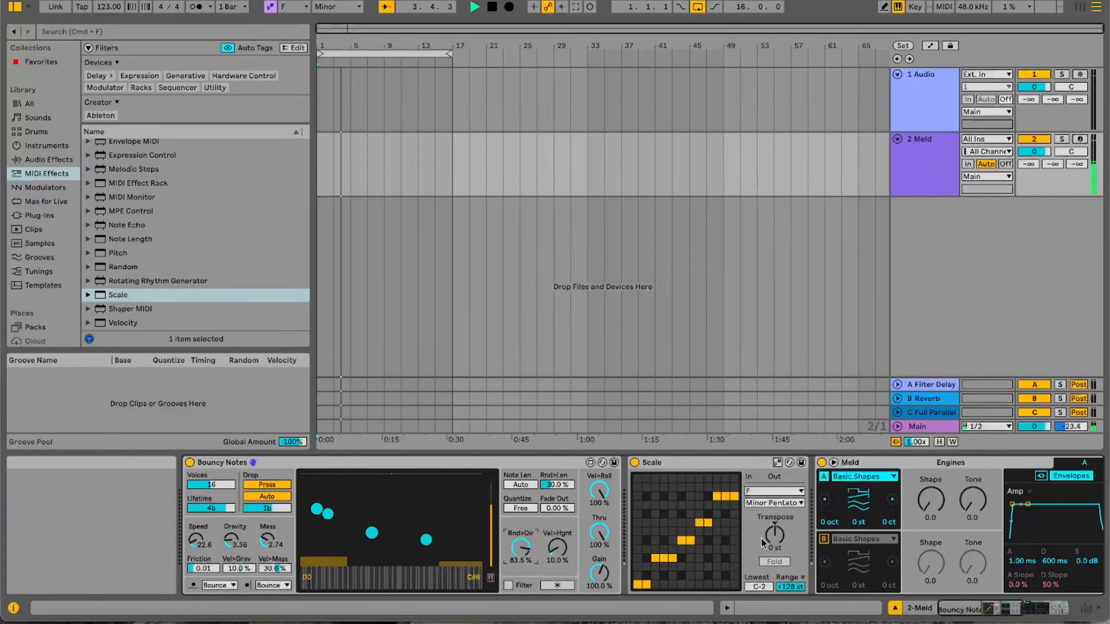
Shape Meld's engine A amp envelope with decay 3.43 s, sustain -∞ dB and release 5.42 s
scroll(761, 538, "right", 10)
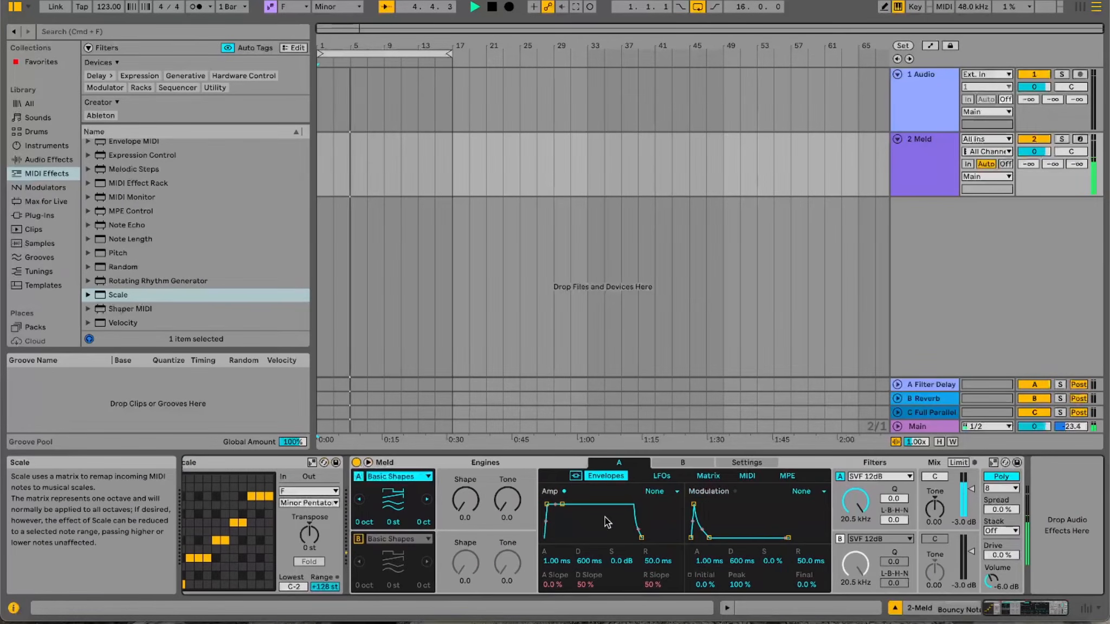
left_click_drag(562, 501, 570, 538)
left_click_drag(641, 538, 659, 538)
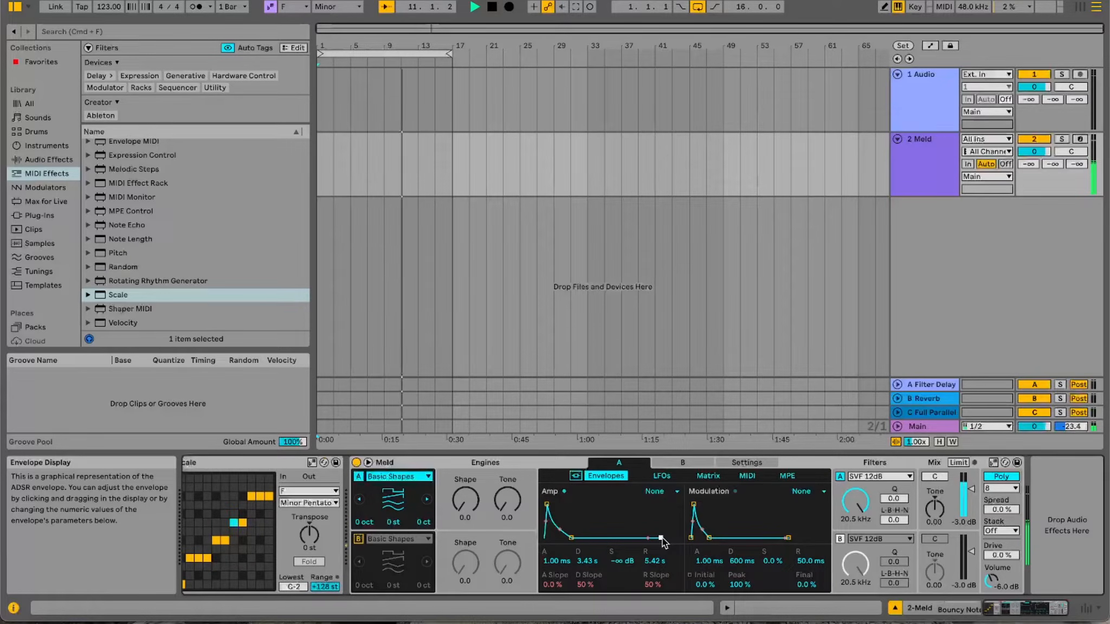
scroll(662, 538, "left", 5)
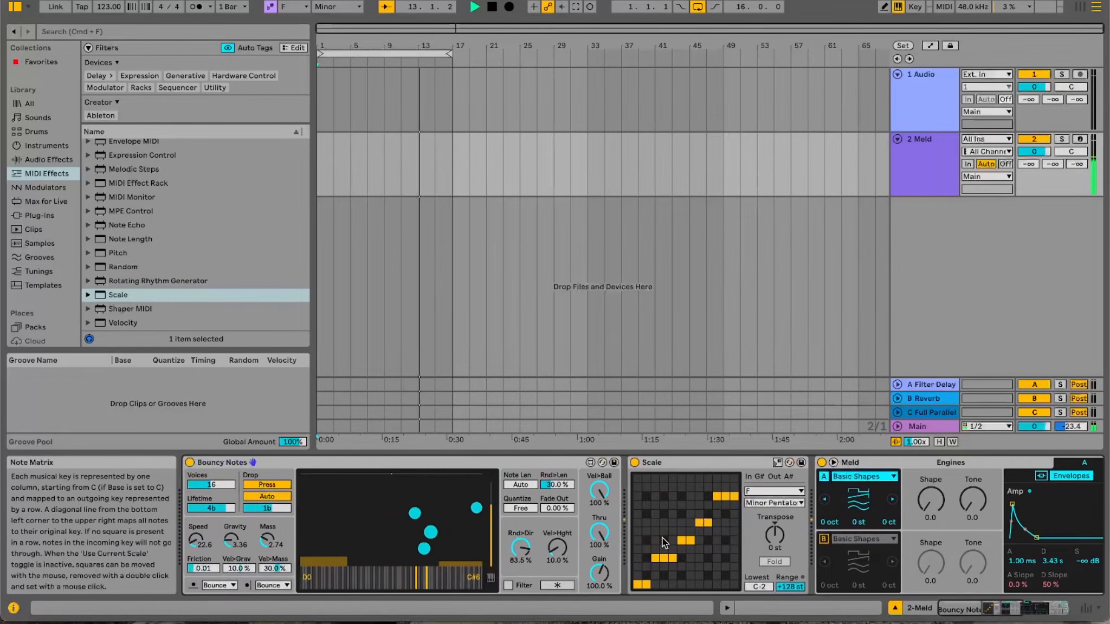
scroll(662, 537, "right", 3)
scroll(662, 537, "right", 2)
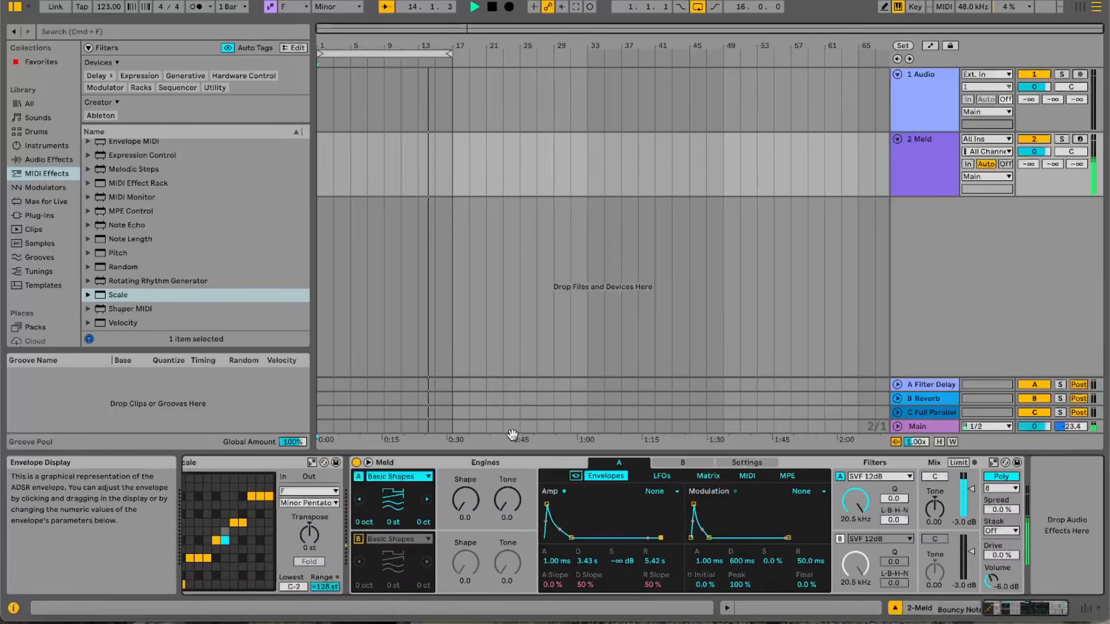
Add Echo after Meld with Reverb at 40% and its filter at HP 56.7 Hz and LP 5.02 kHz
left_click(52, 160)
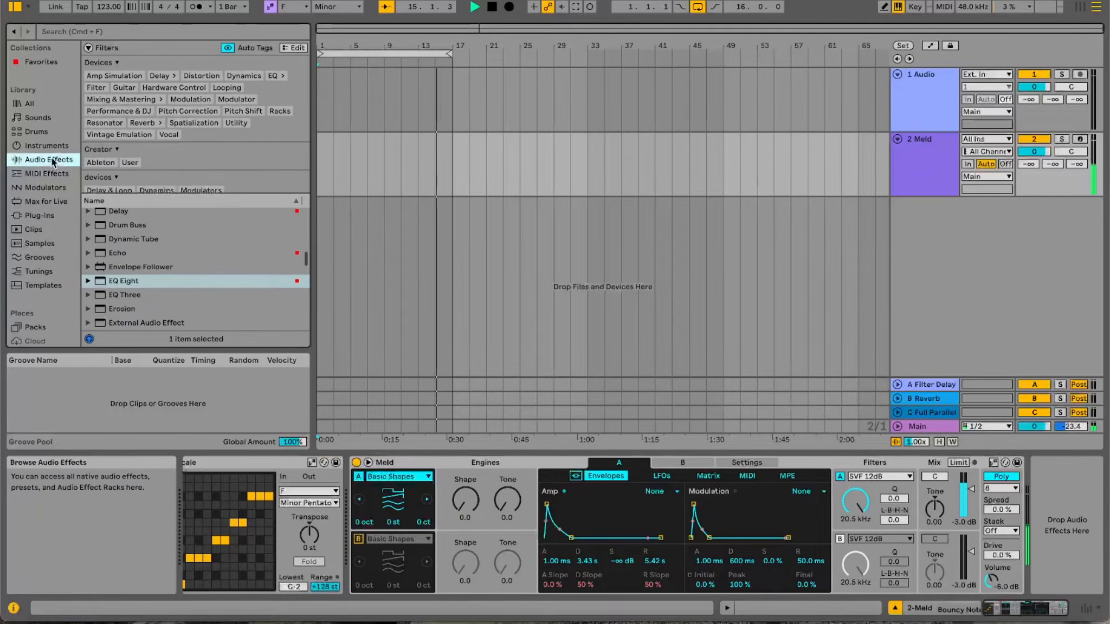
double_click(106, 253)
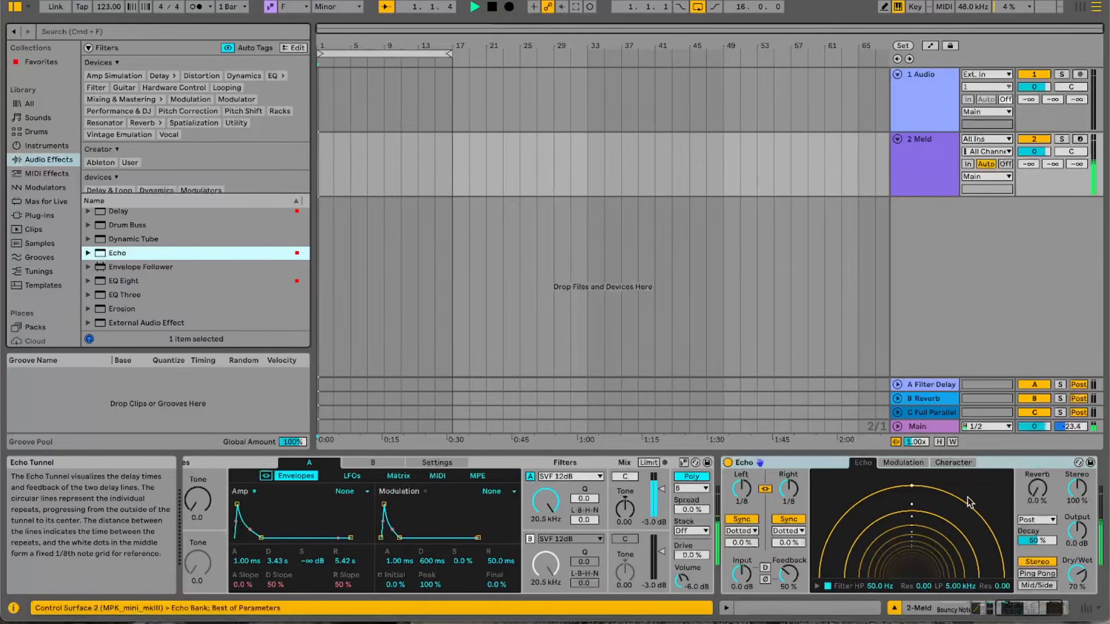
left_click_drag(1037, 488, 1037, 467)
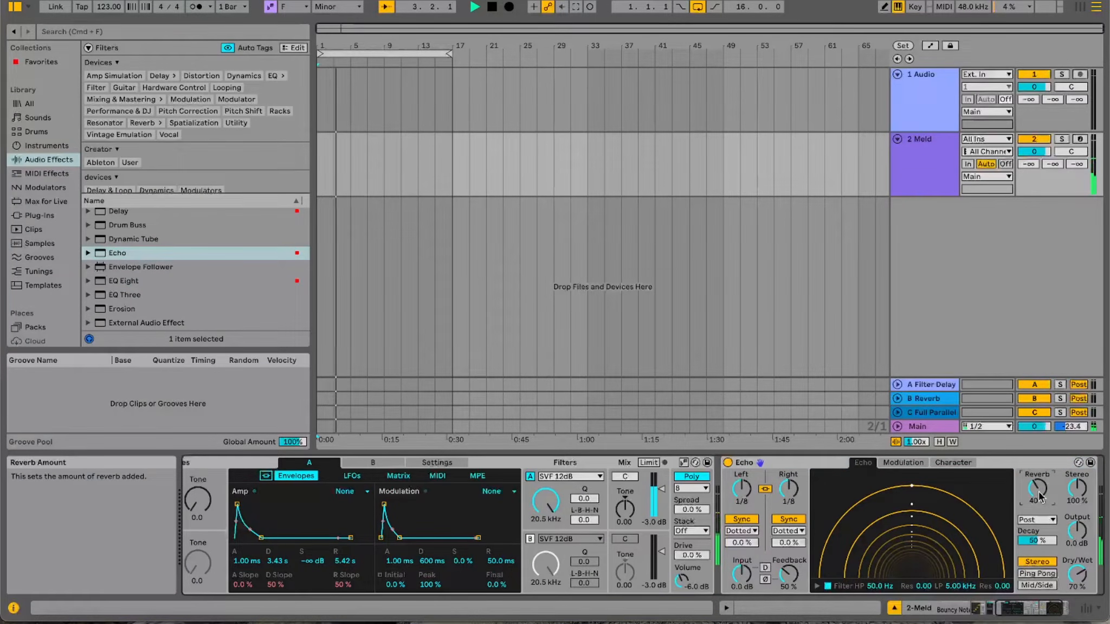
left_click(817, 587)
left_click_drag(840, 569, 845, 566)
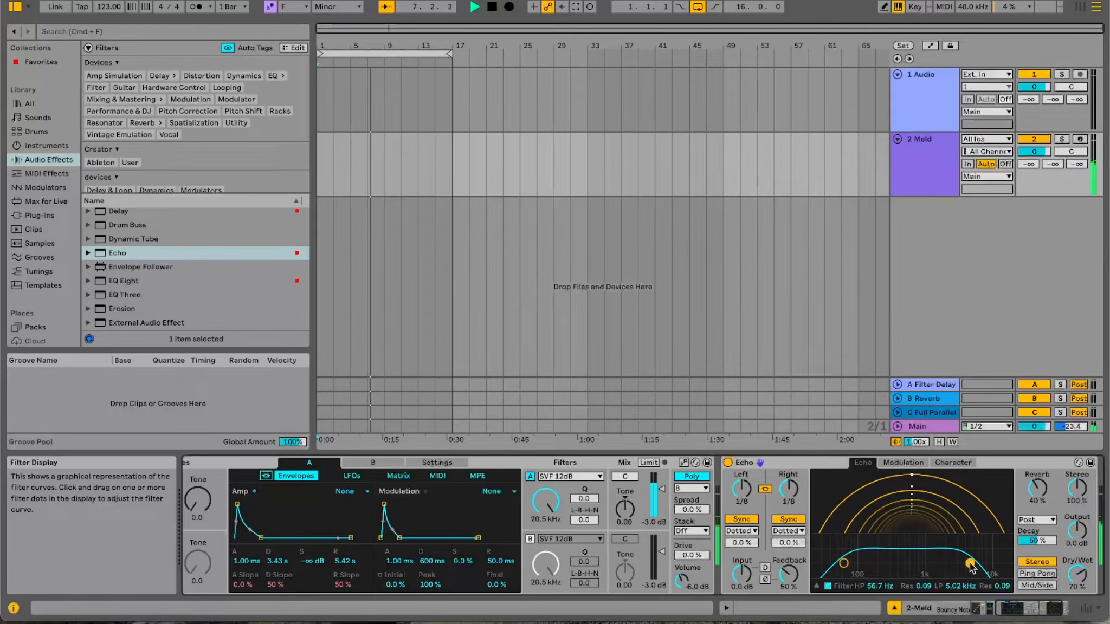
Set Echo's filter modulation to 83% with an unsynced modulation frequency of 0.72 Hz
left_click(903, 463)
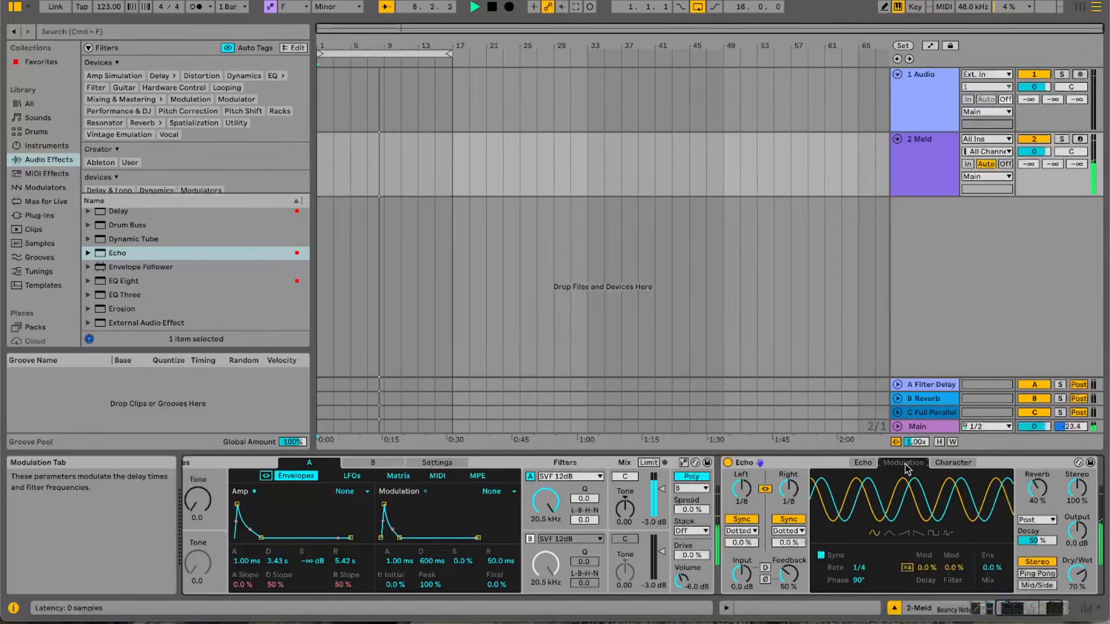
left_click(953, 569)
left_click_drag(954, 567, 954, 557)
left_click(821, 556)
left_click_drag(862, 569, 861, 582)
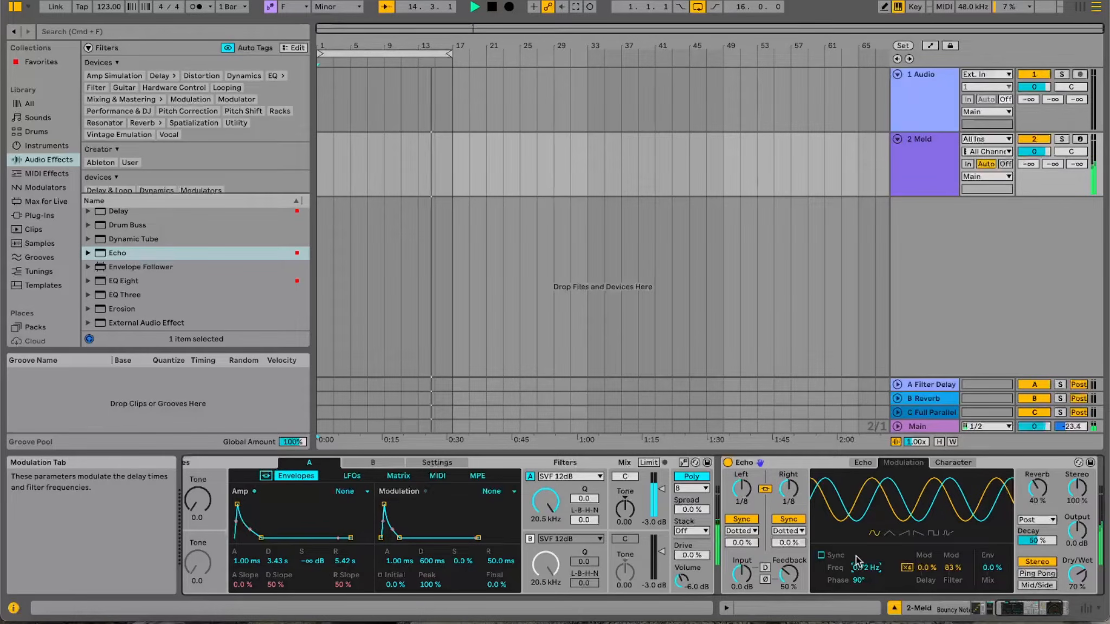
Add EQ Eight after Echo and set its band 1 low-cut frequency to 102 Hz
scroll(856, 556, "right", 3)
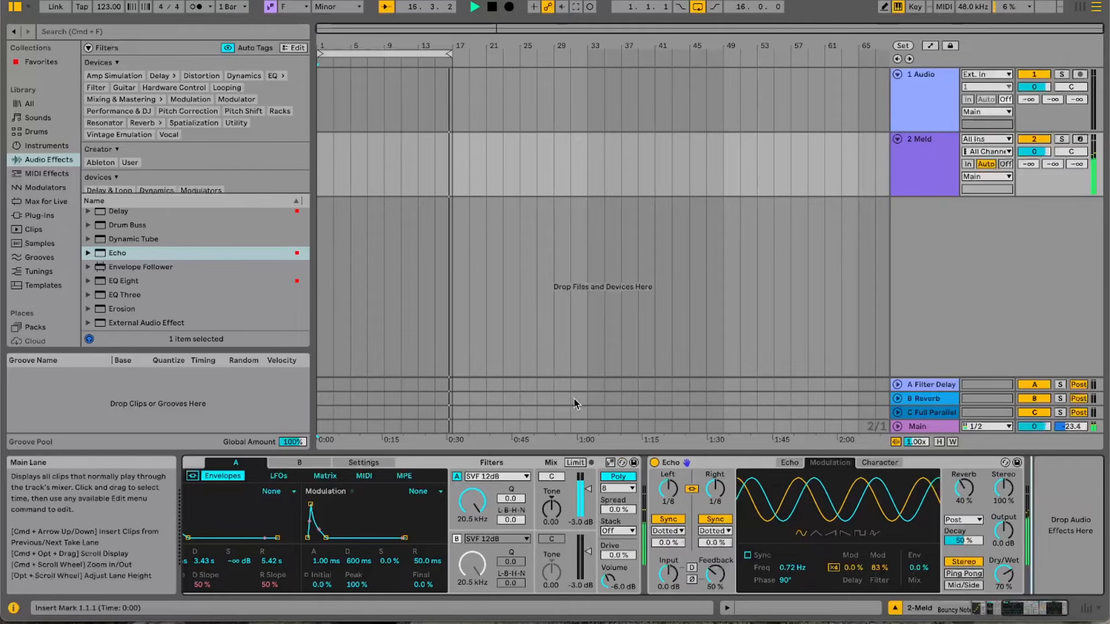
double_click(125, 283)
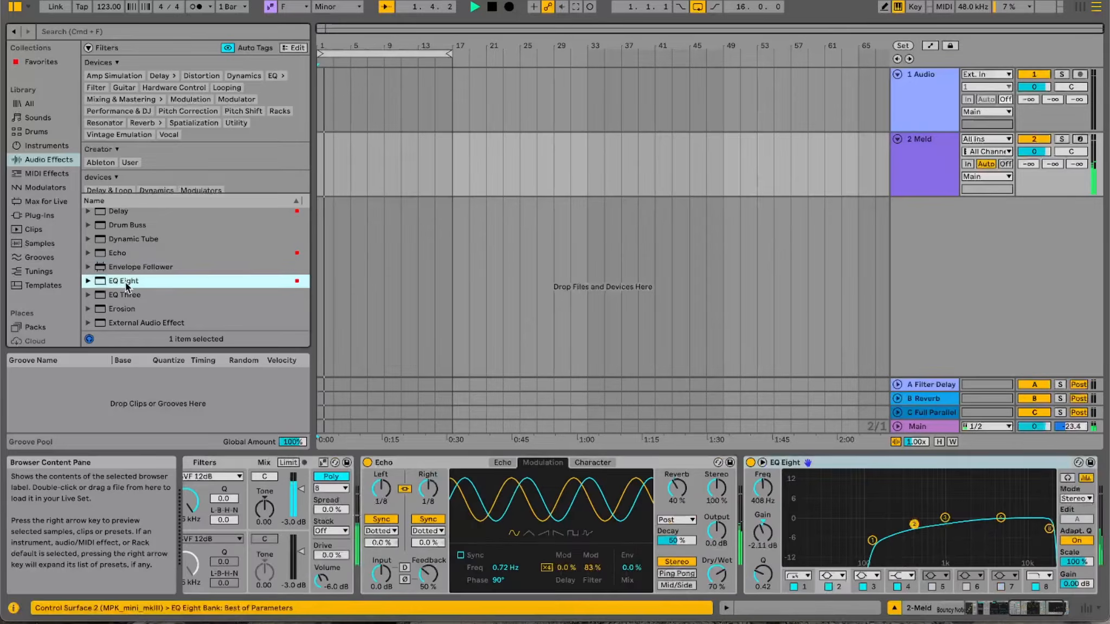
left_click(872, 540)
left_click_drag(761, 493, 762, 496)
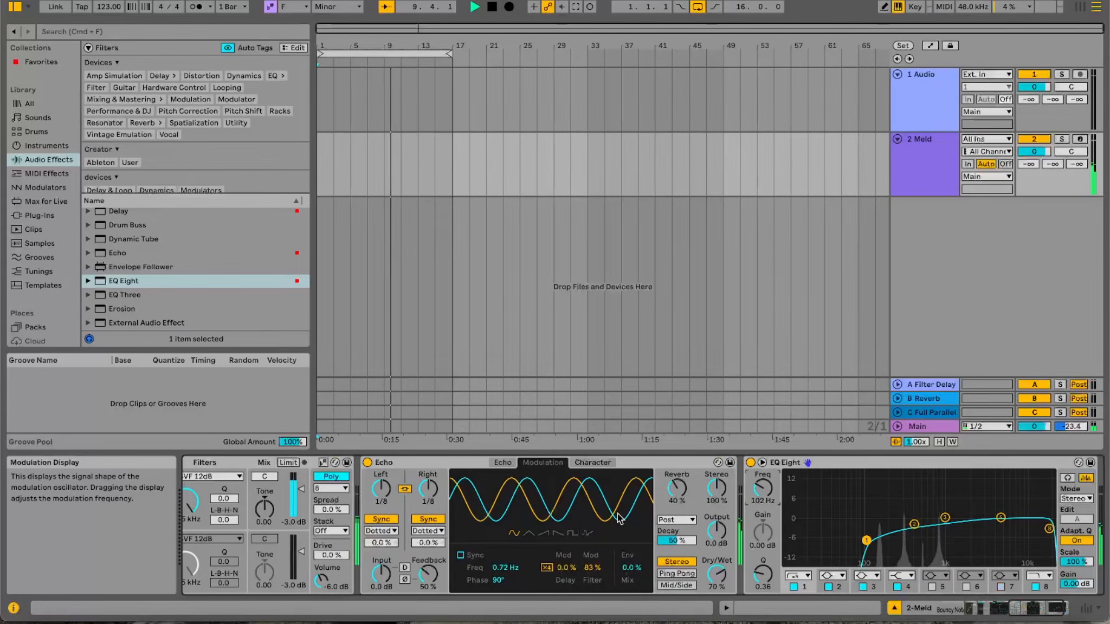
scroll(623, 515, "up", 5)
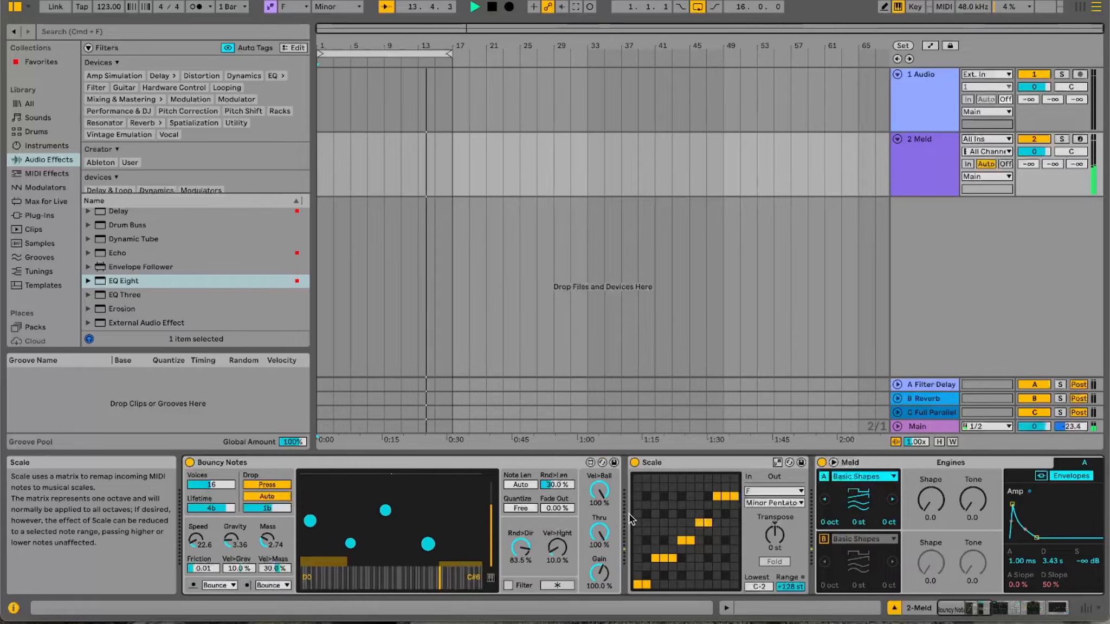
scroll(630, 514, "right", 15)
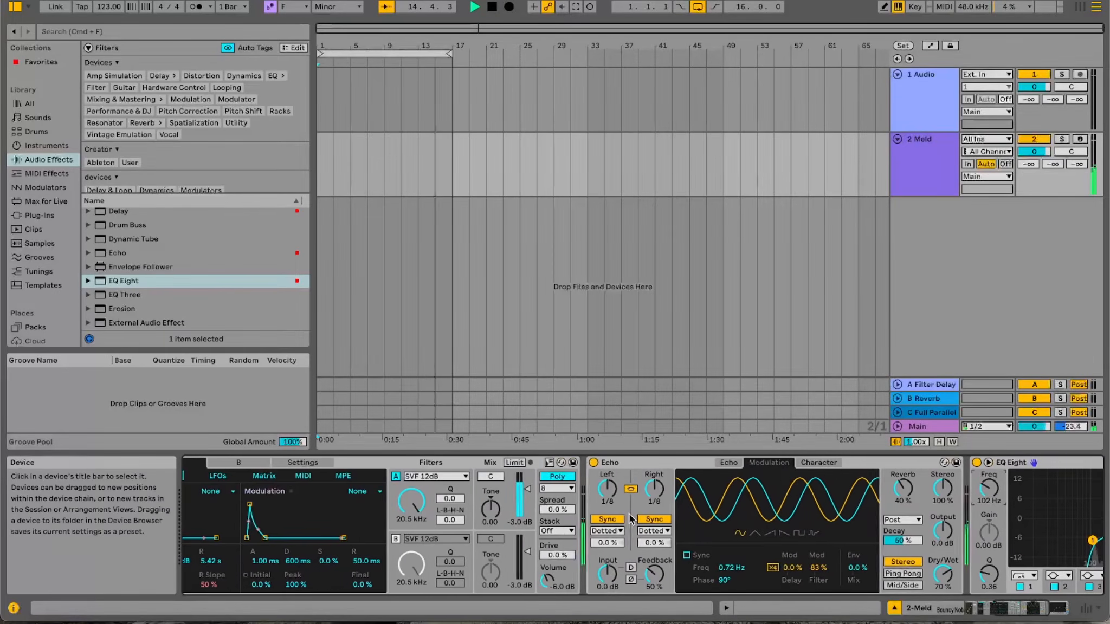
scroll(630, 517, "right", 10)
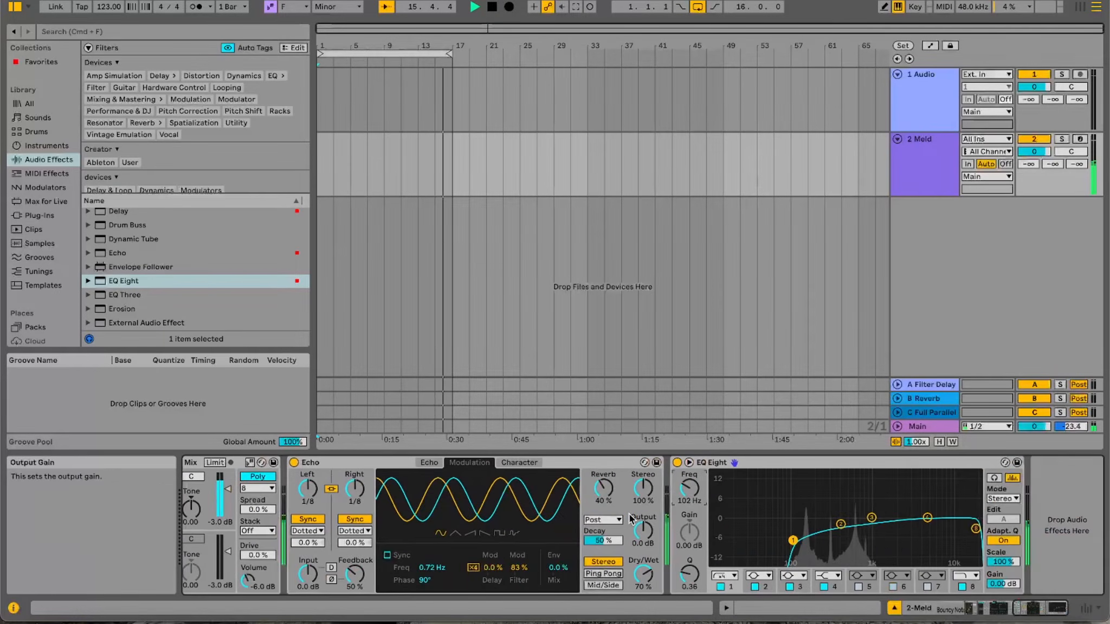
scroll(629, 519, "left", 15)
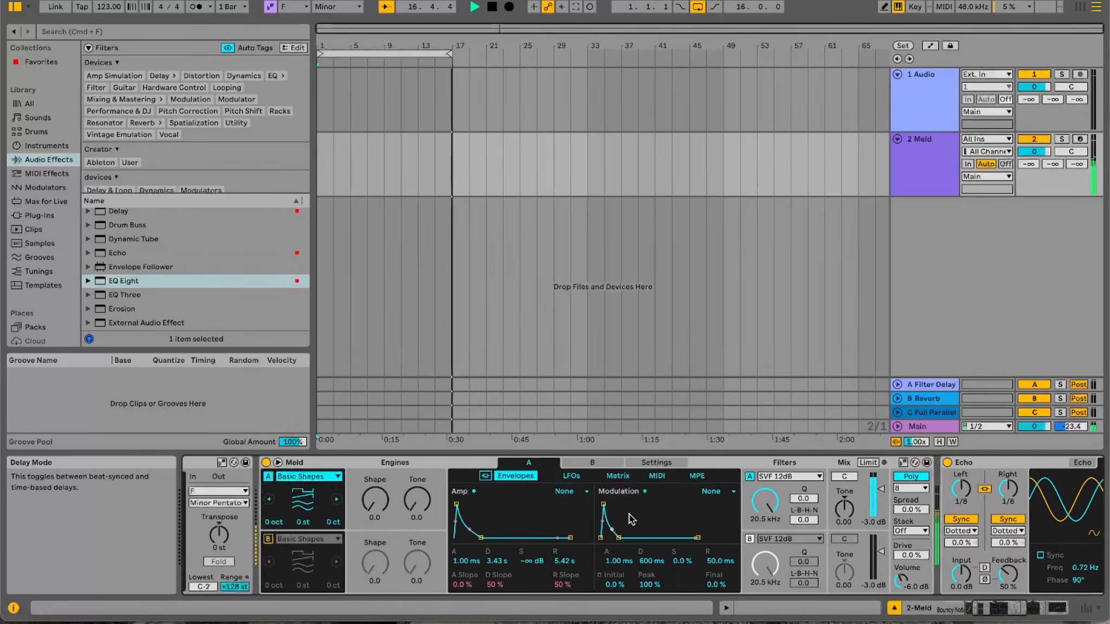
scroll(629, 516, "left", 20)
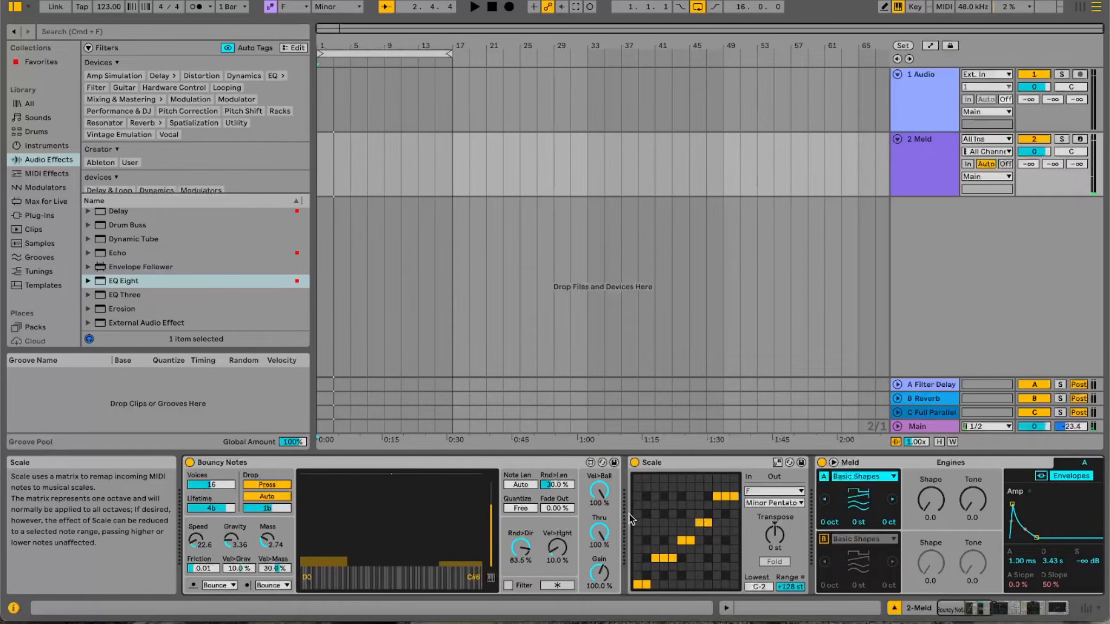
Insert a new MIDI track and load Bouncy Notes followed by Meld onto it
right_click(912, 251)
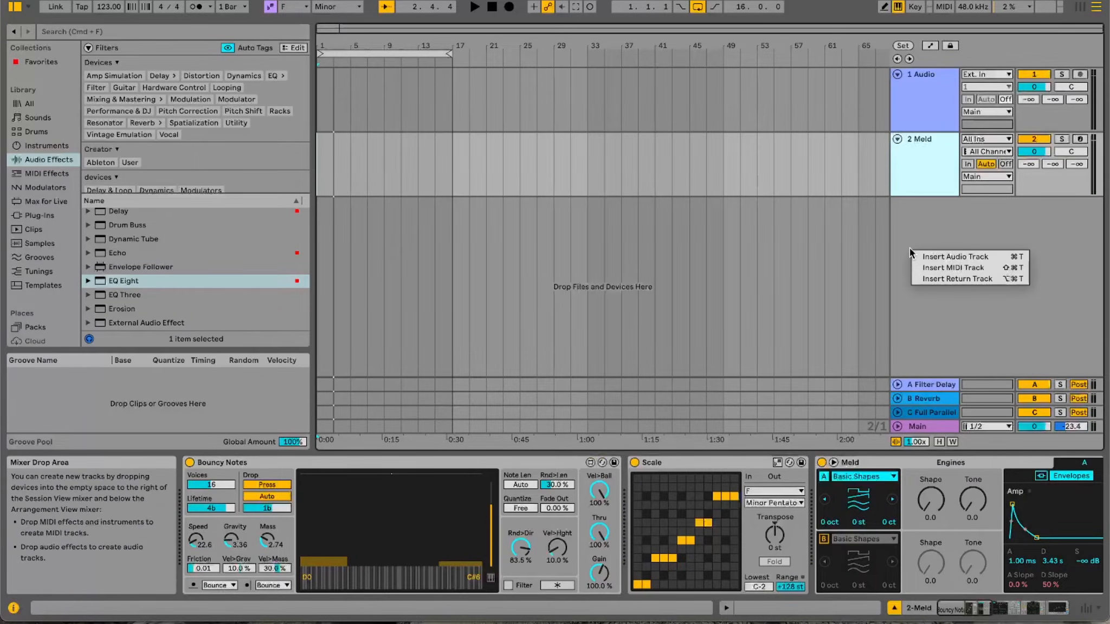
left_click(928, 267)
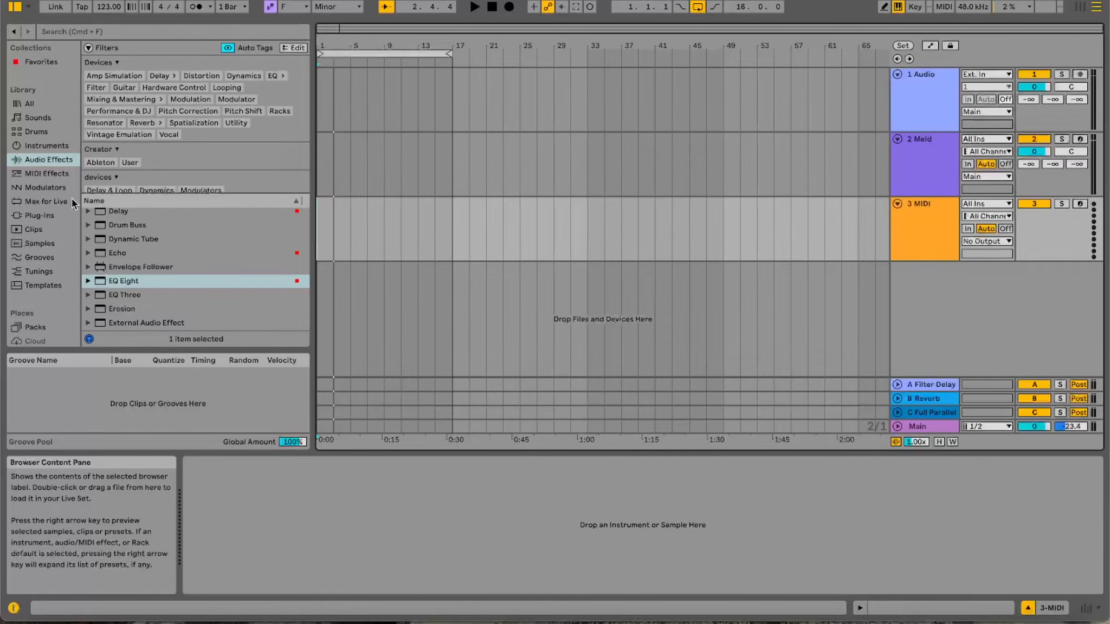
left_click(43, 325)
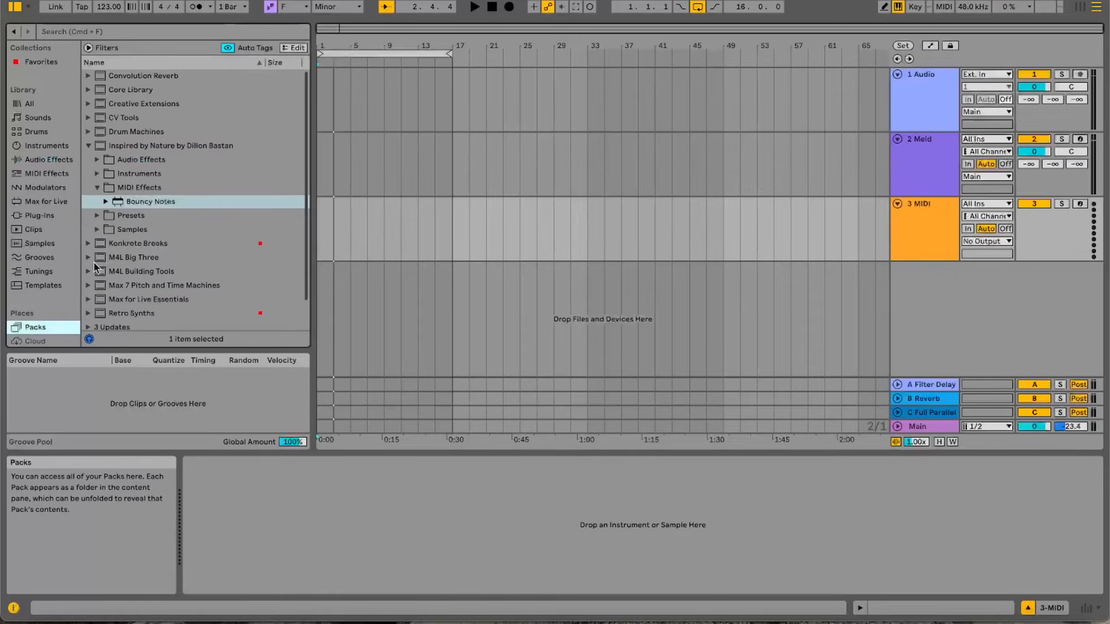
left_click_drag(119, 201, 213, 497)
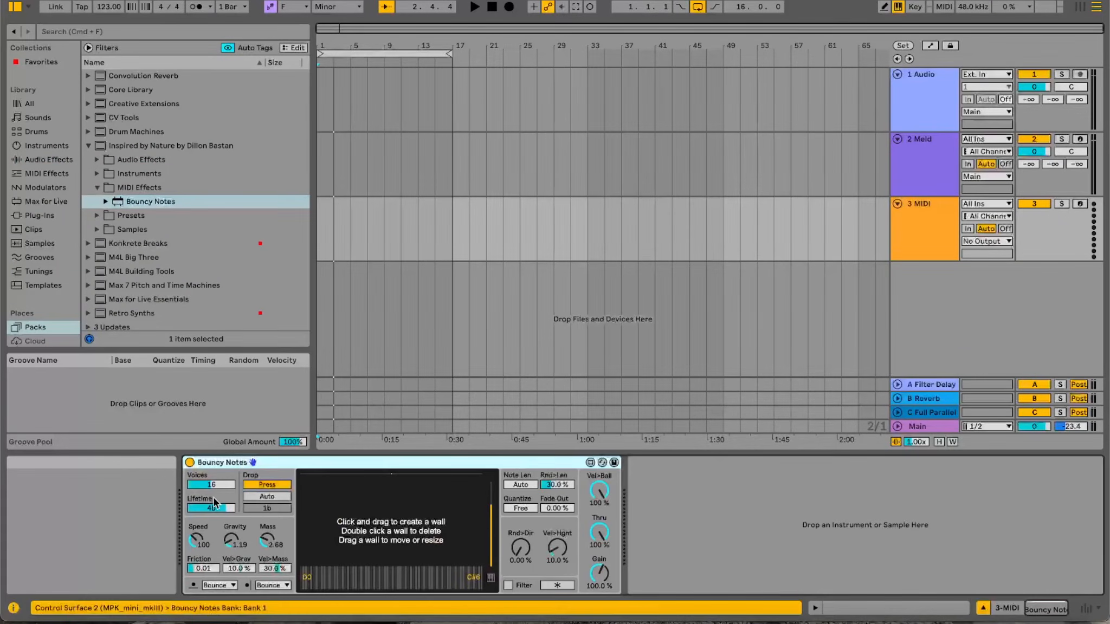
left_click(47, 146)
left_click_drag(116, 273, 684, 532)
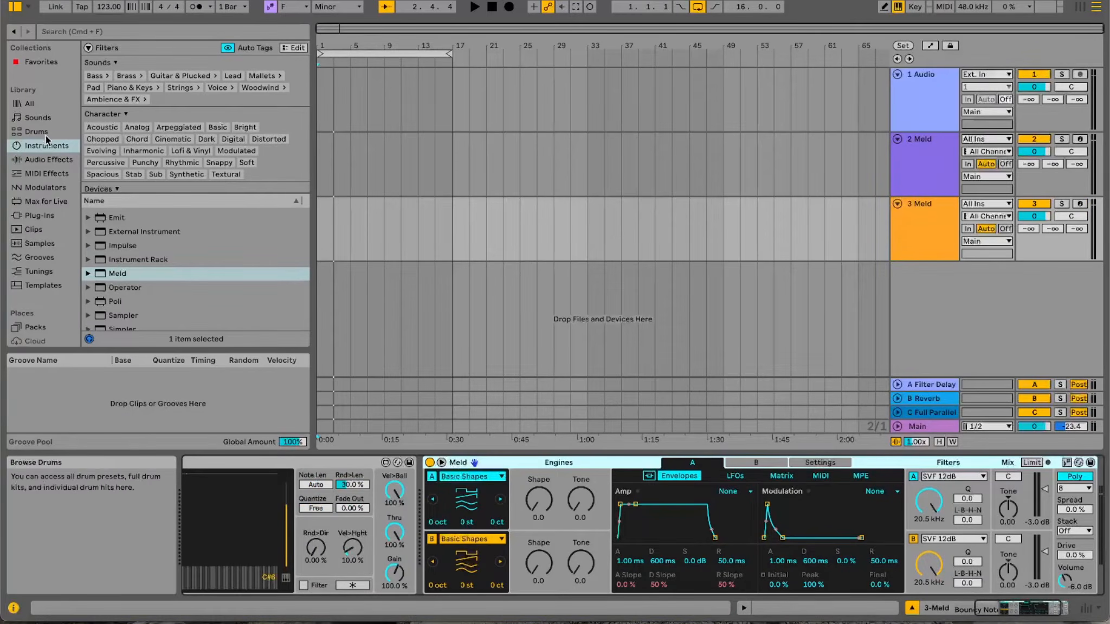
Add Scale between Bouncy Notes and Meld and set it to F Minor Pentatonic
left_click(46, 173)
left_click_drag(118, 295, 426, 526)
left_click(567, 491)
left_click(563, 416)
left_click(573, 502)
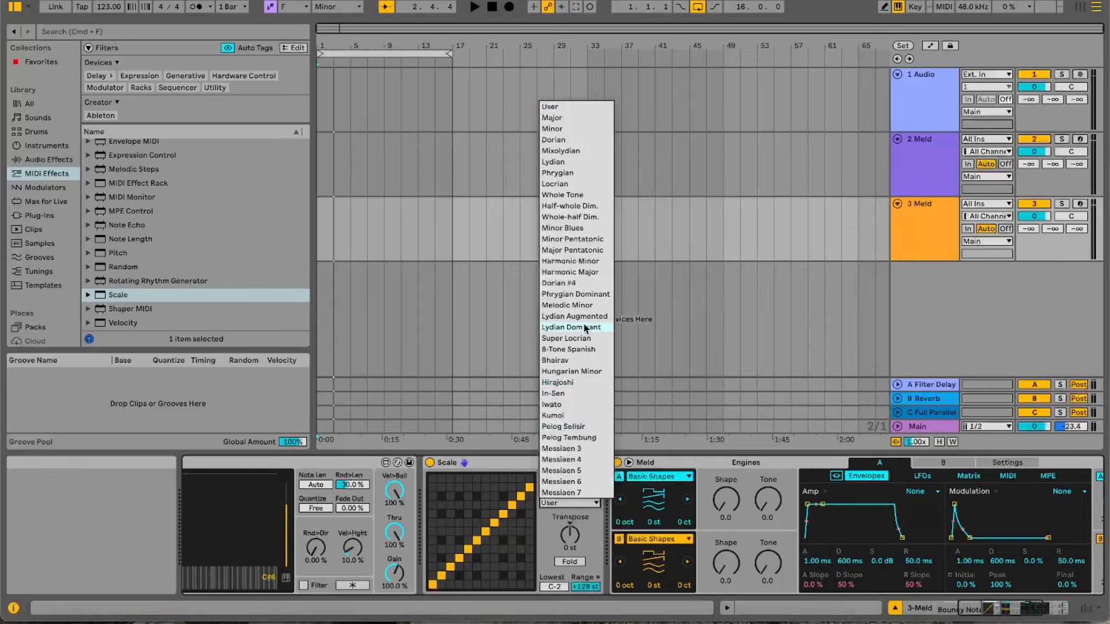
left_click(572, 239)
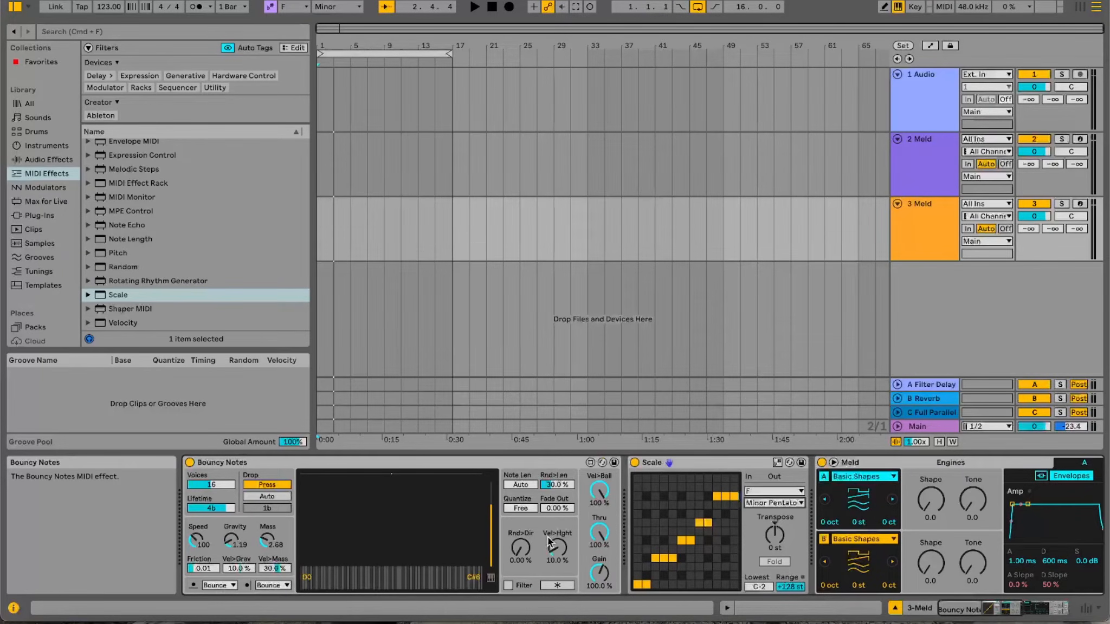
Turn off Meld's engine B and set Bouncy Notes to Auto drop with Rnd>Dir 78.7% and Speed 47.6
scroll(550, 541, "right", 5)
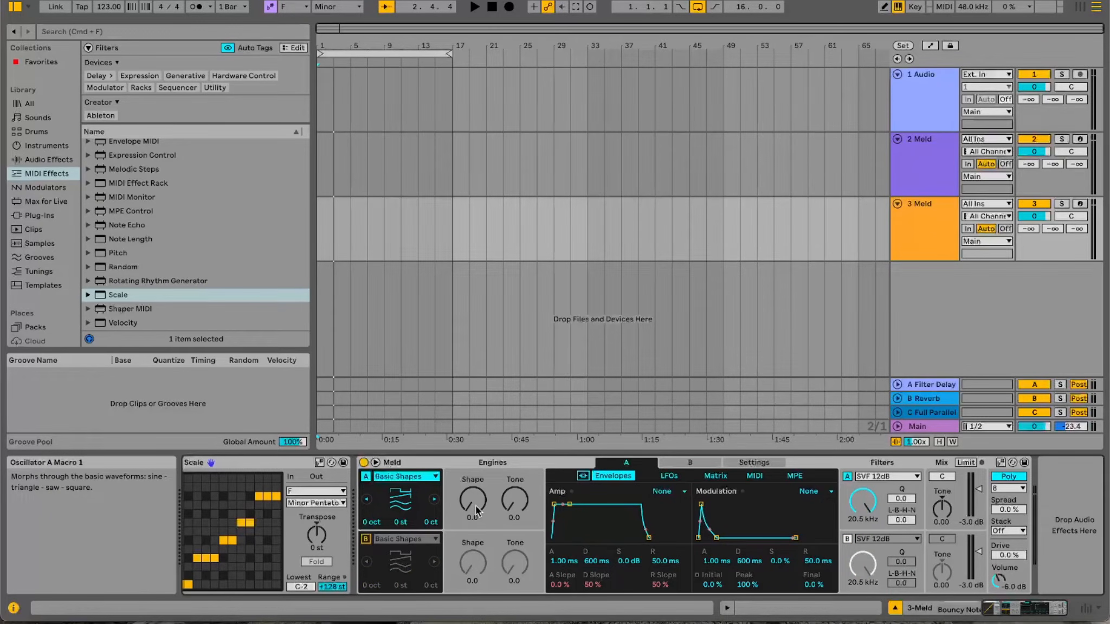
scroll(476, 509, "left", 5)
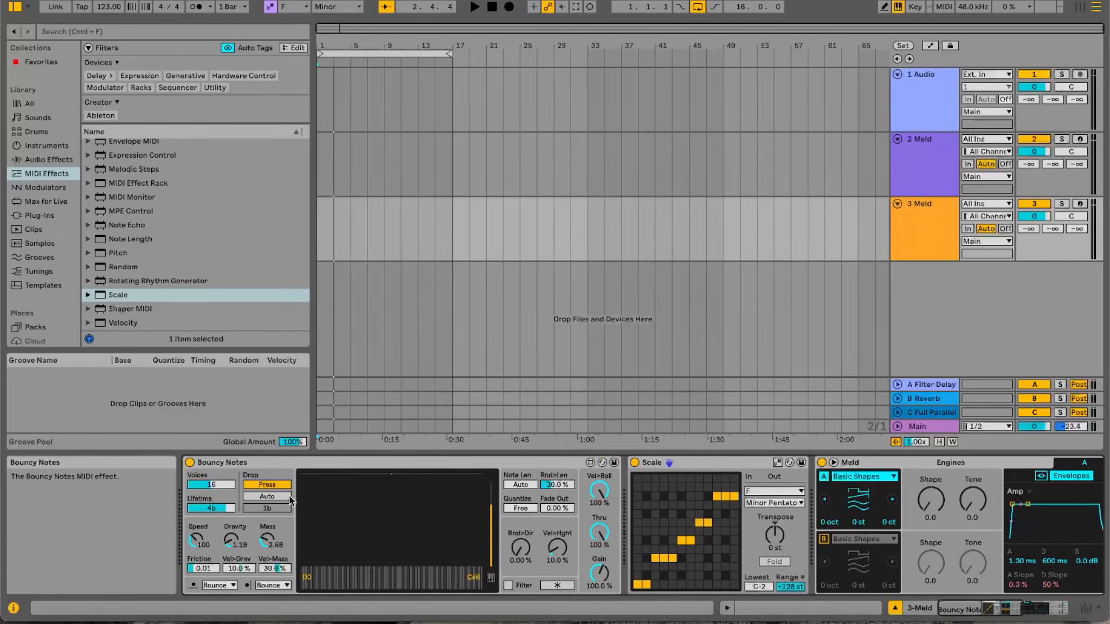
left_click(280, 495)
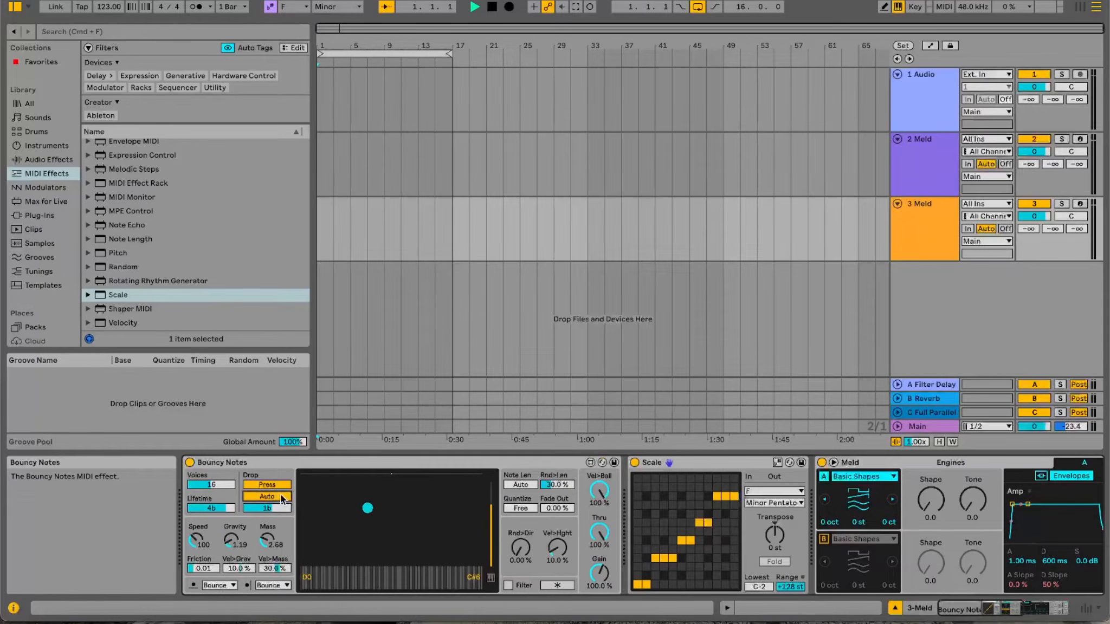
left_click_drag(519, 560, 519, 511)
left_click_drag(196, 541, 197, 564)
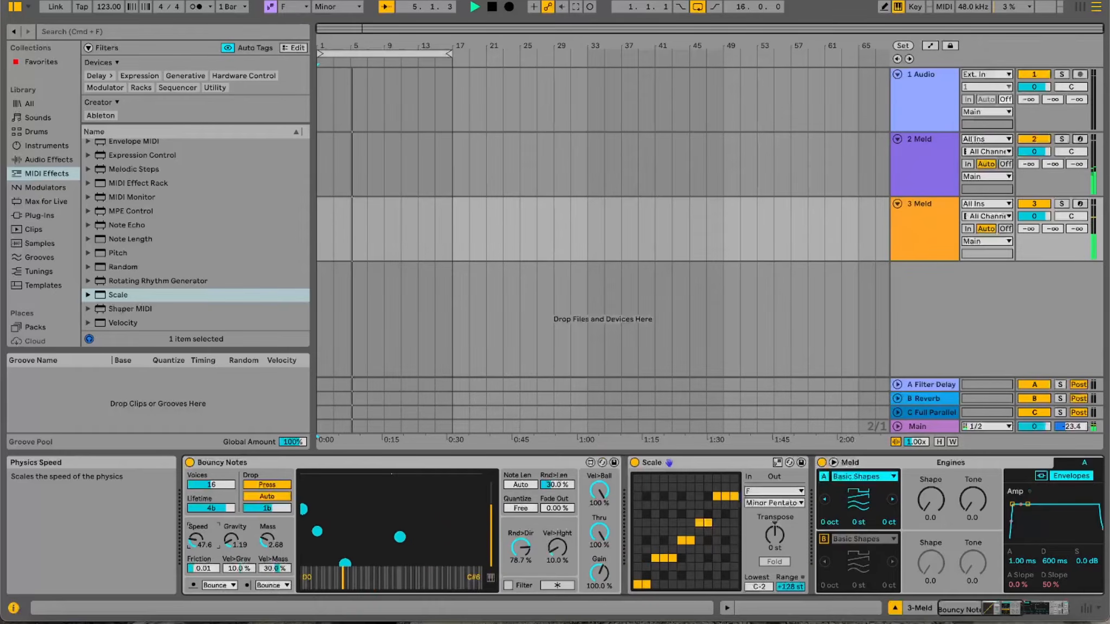
Set Meld's engine A to Shape 11.1, glide time 396 ms, and filter frequency 676 Hz with Q 60.2 and L-B-H-N 62.5
scroll(609, 539, "right", 8)
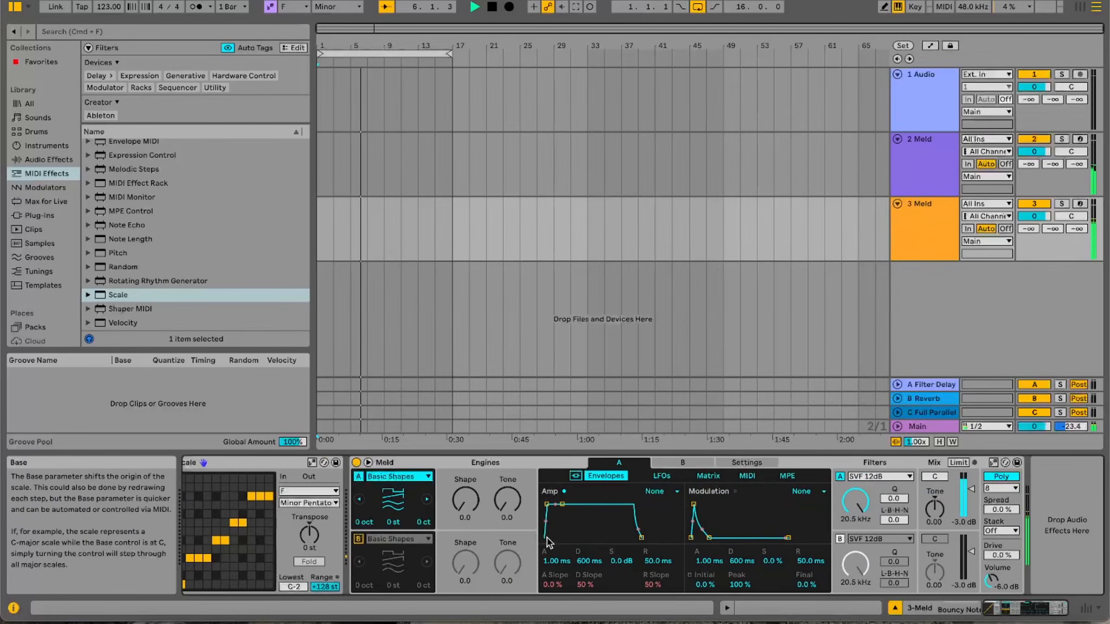
left_click_drag(466, 505, 468, 494)
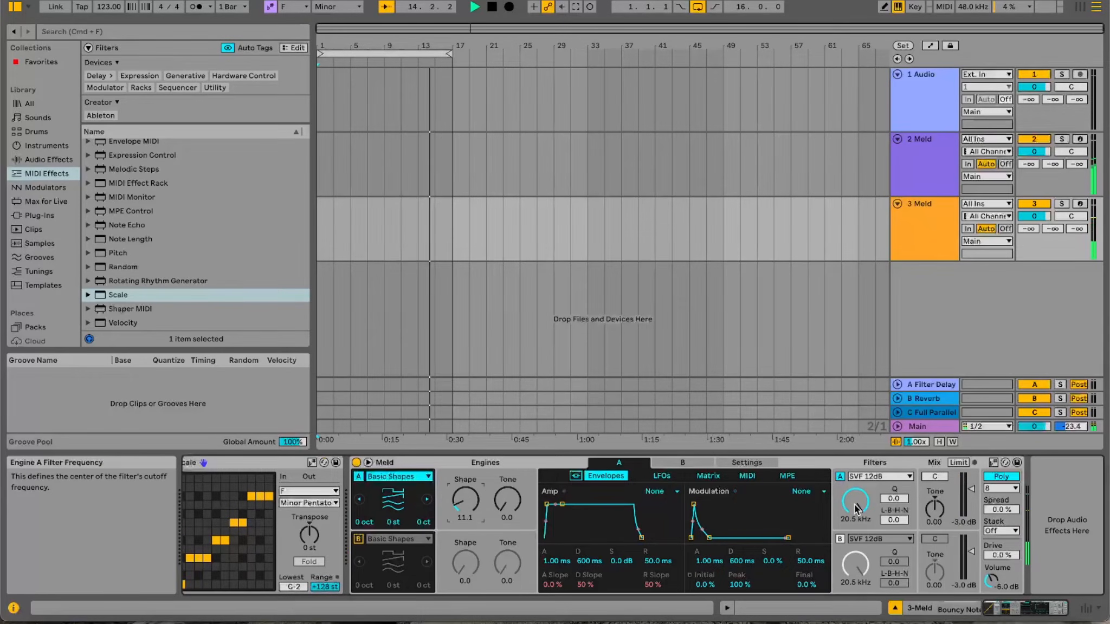
left_click(748, 464)
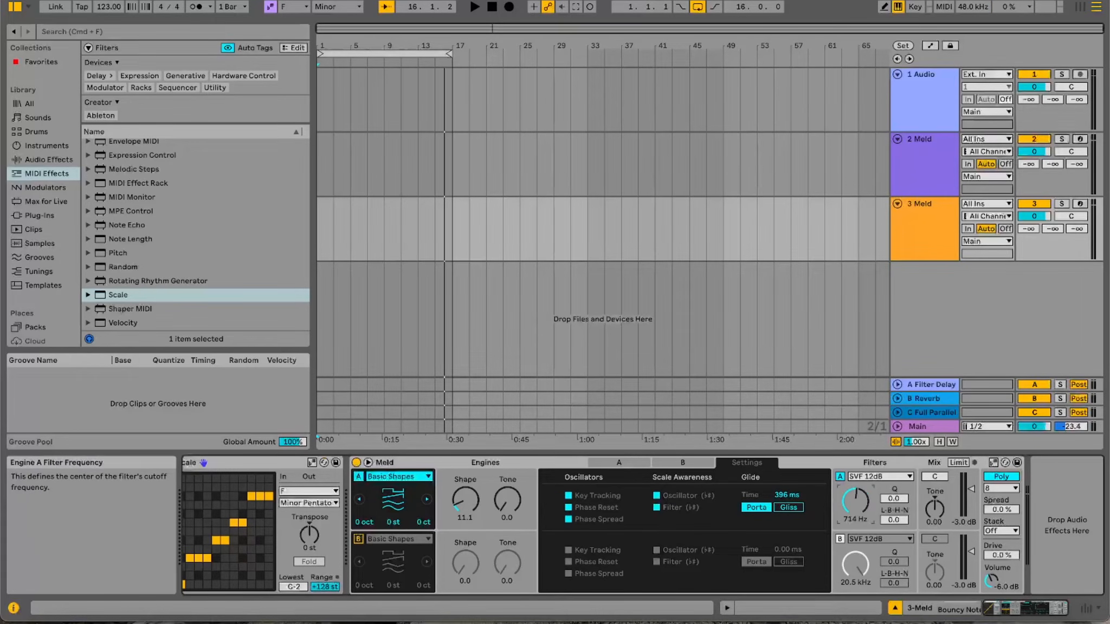
left_click(894, 496)
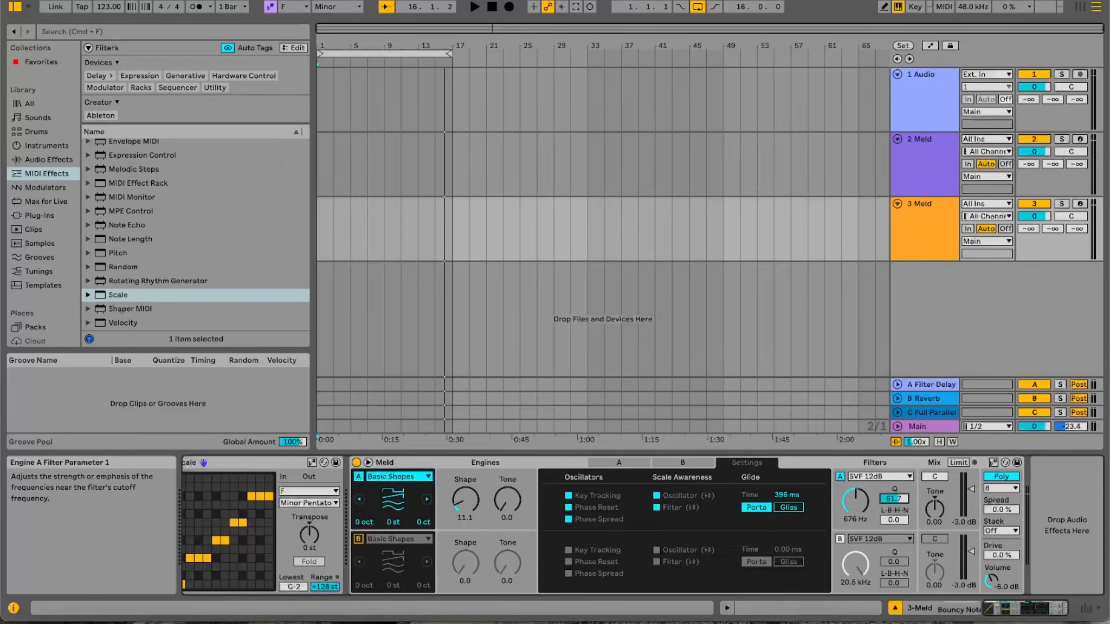
left_click_drag(894, 521, 894, 496)
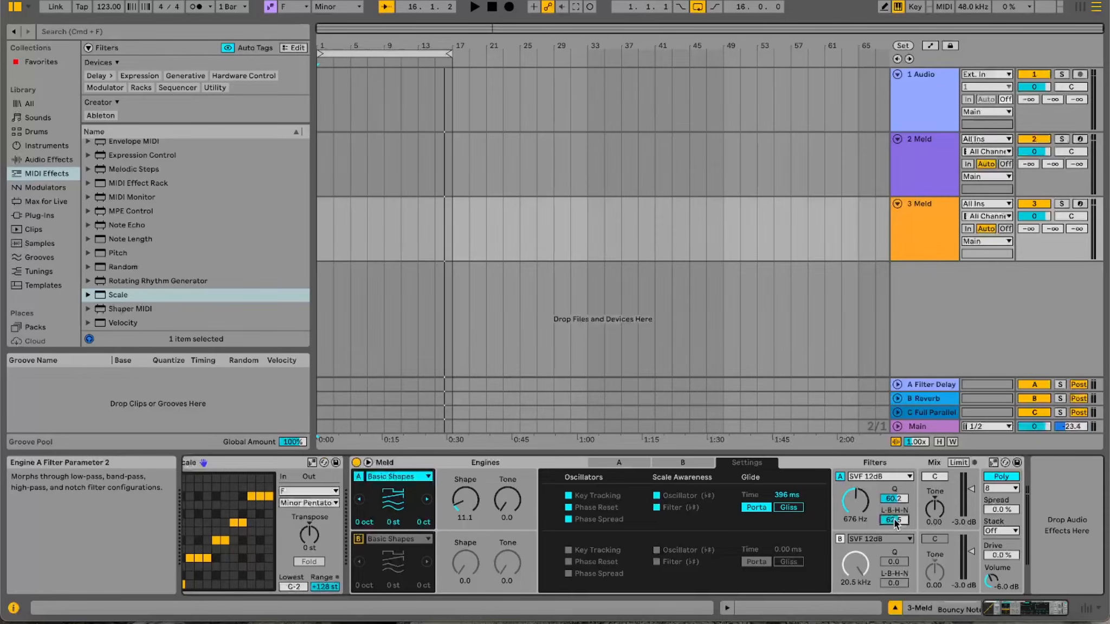
Modulate engine A's filter frequency with LFO 1 at 100, set the LFO rate to 0.10 Hz, and start playback
left_click(618, 463)
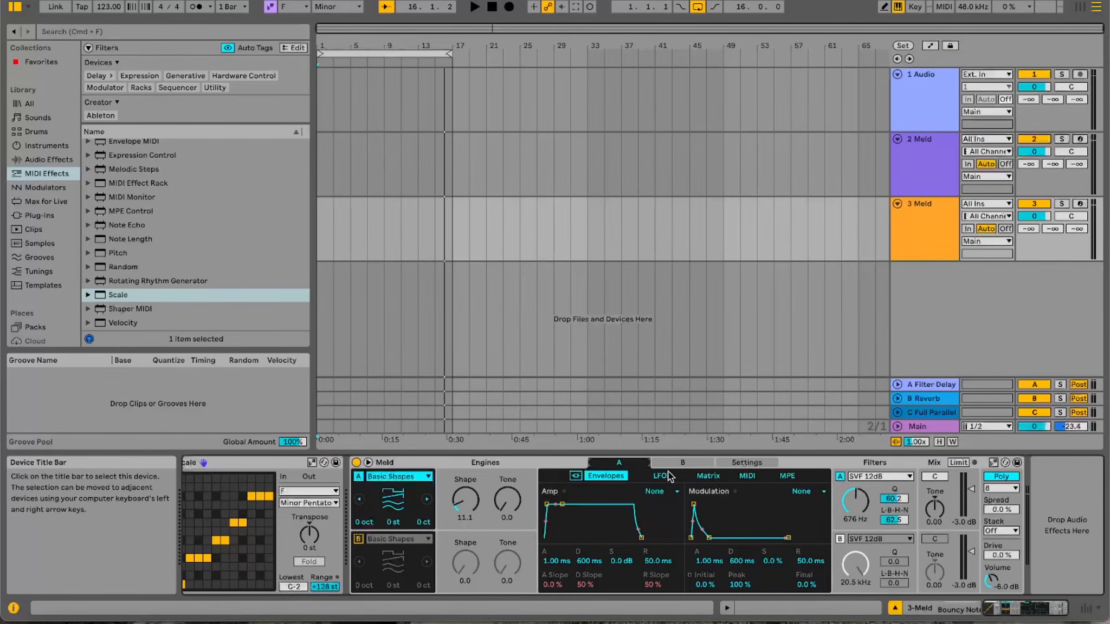
left_click(708, 477)
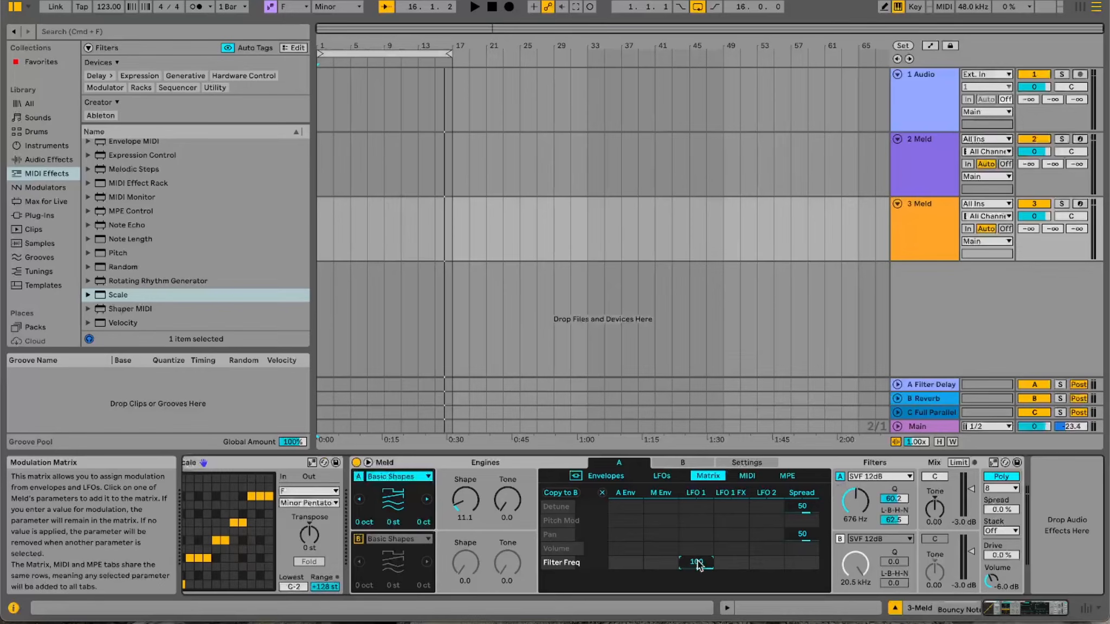
left_click(661, 478)
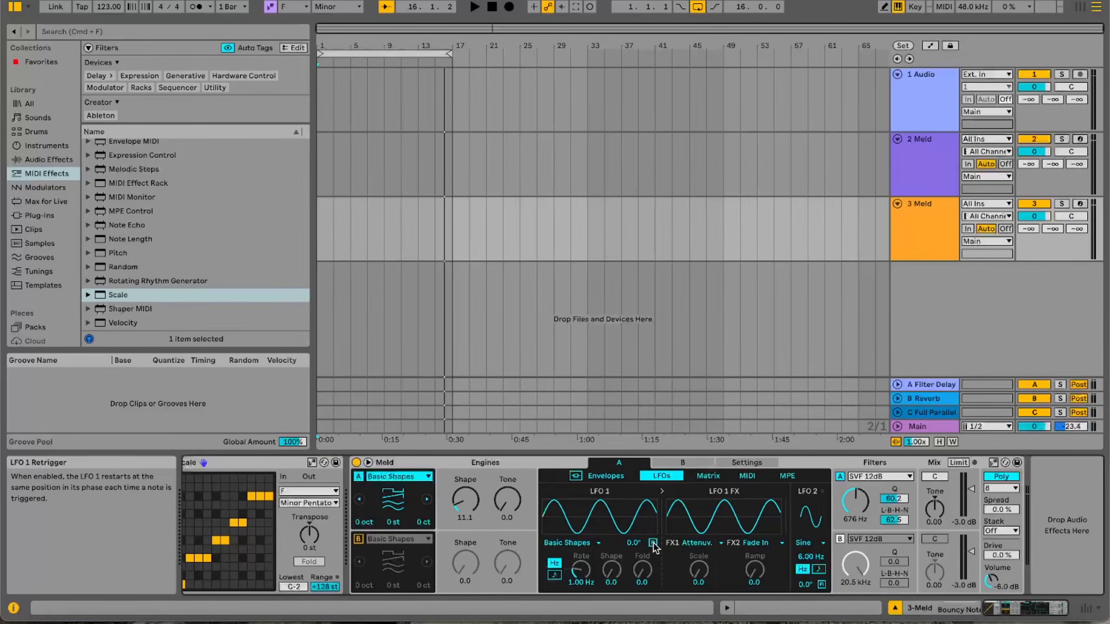
left_click_drag(589, 574, 588, 601)
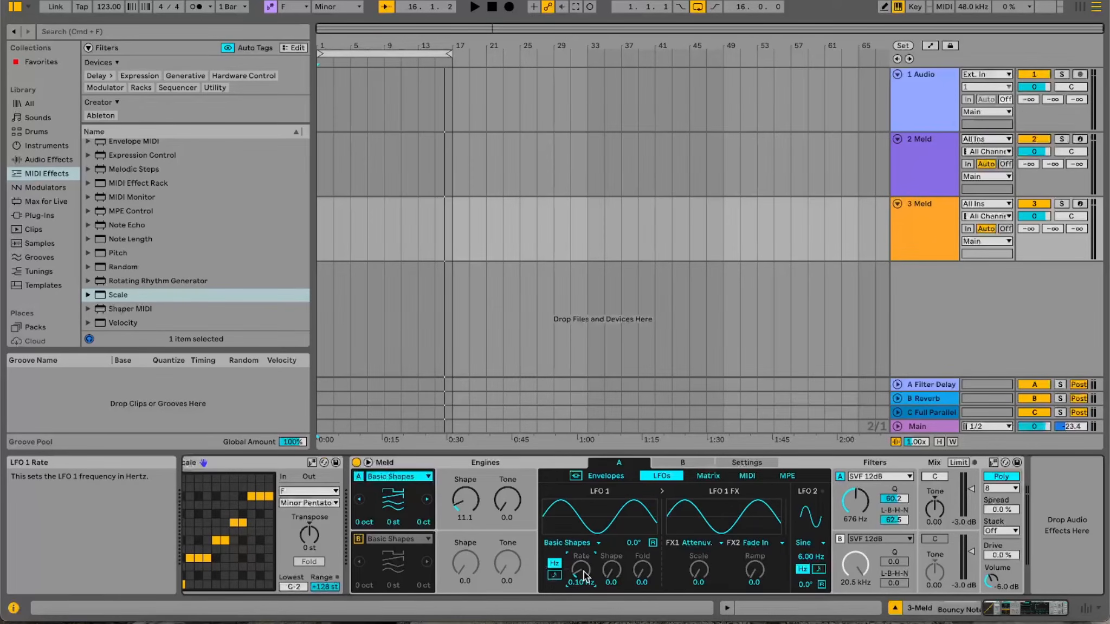
key("space")
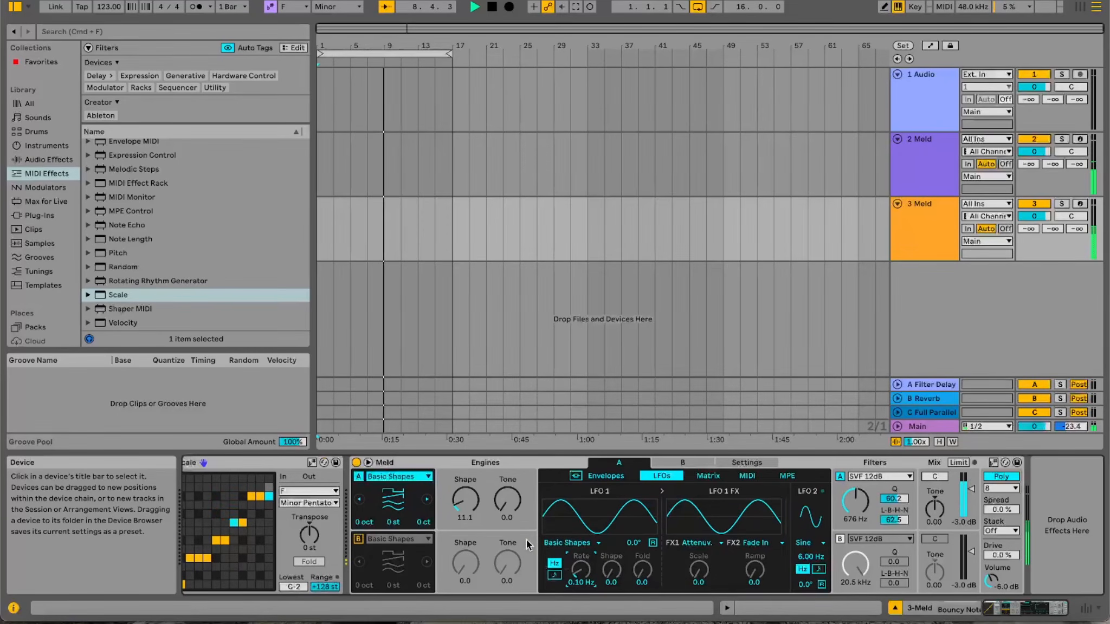
Set engine A's amp envelope to attack 1.54 s, A Slope 26% and release 6.03 s, and lower the track volume to -8.4 dB
left_click(606, 475)
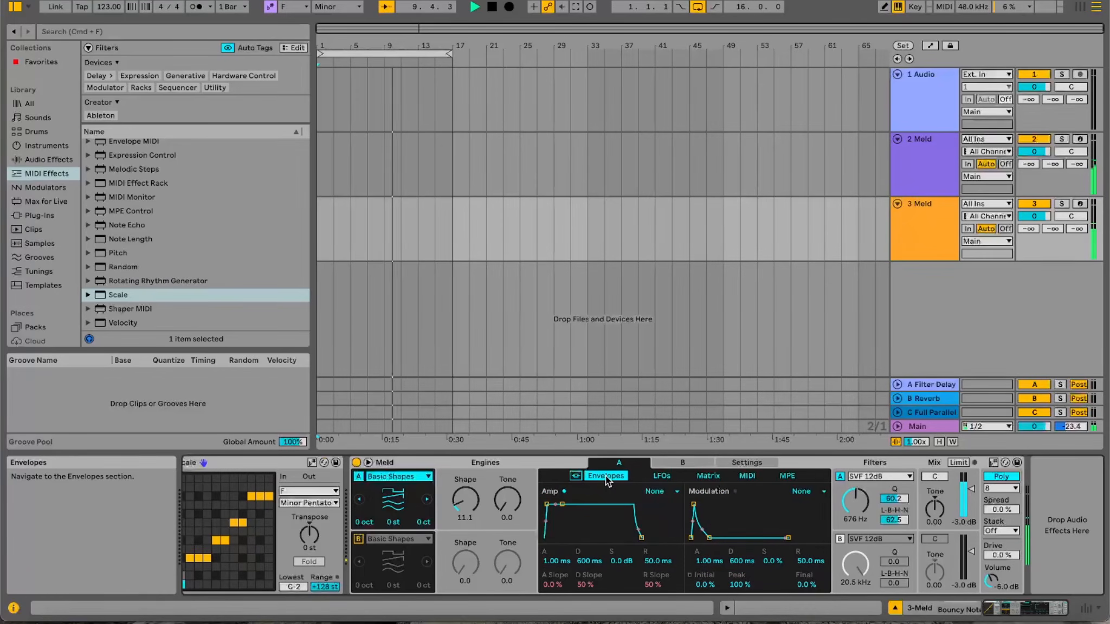
left_click_drag(641, 538, 661, 537)
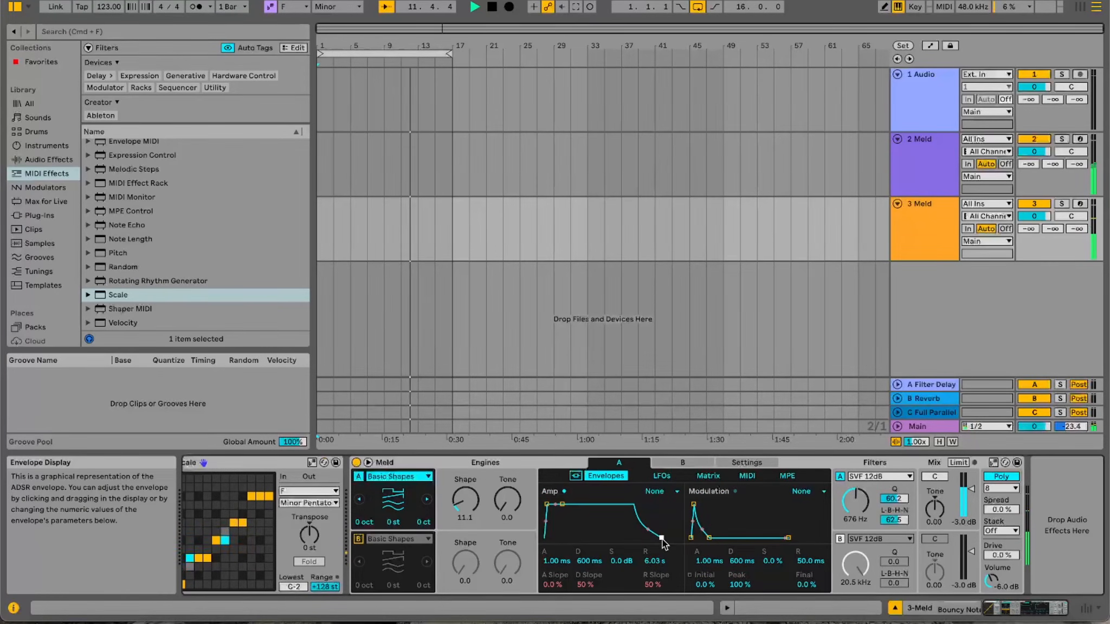
mouse_move(547, 506)
left_mouse_down()
mouse_move(559, 504)
mouse_move(552, 520)
mouse_move(563, 504)
left_mouse_up()
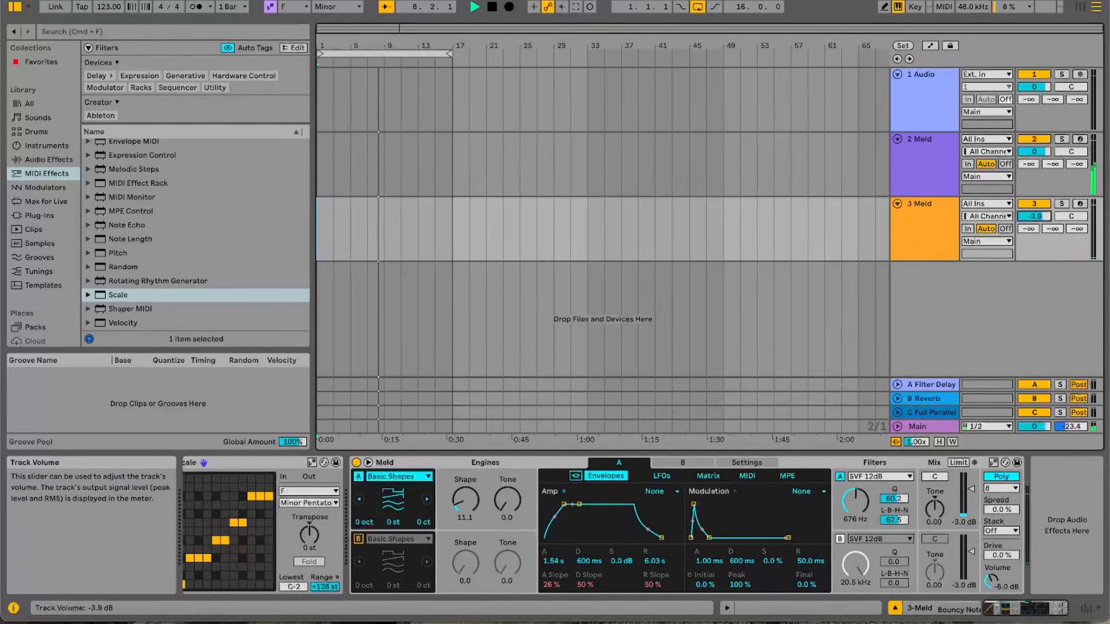
left_click_drag(1034, 216, 1034, 220)
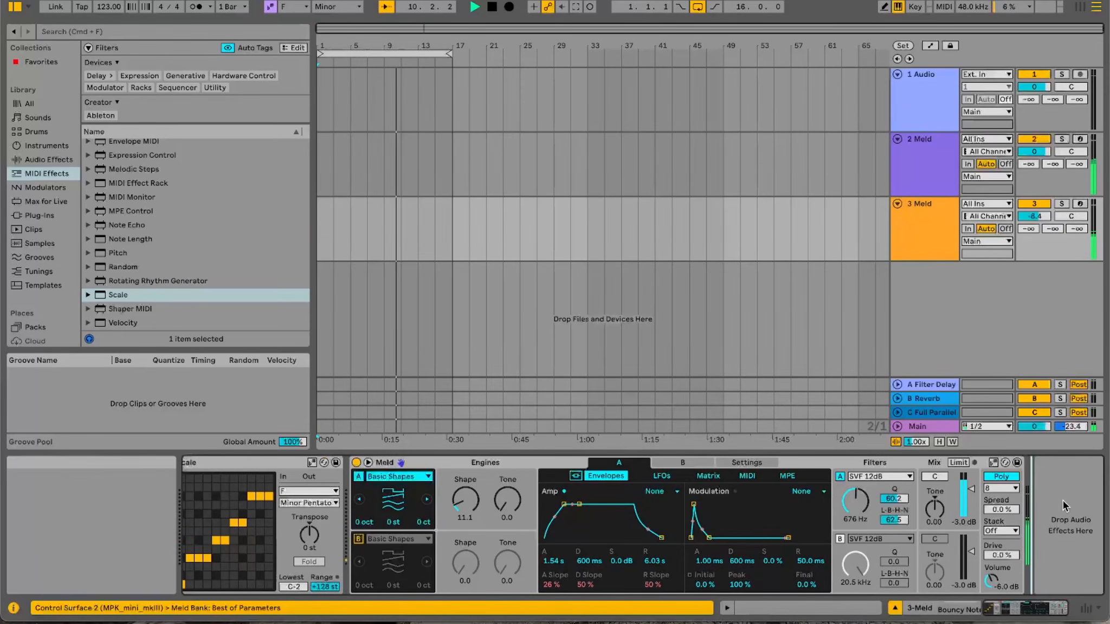
Add Echo after Meld with Reverb at 47% and its filter at HP 49.8 Hz and LP 5.02 kHz
left_click(46, 159)
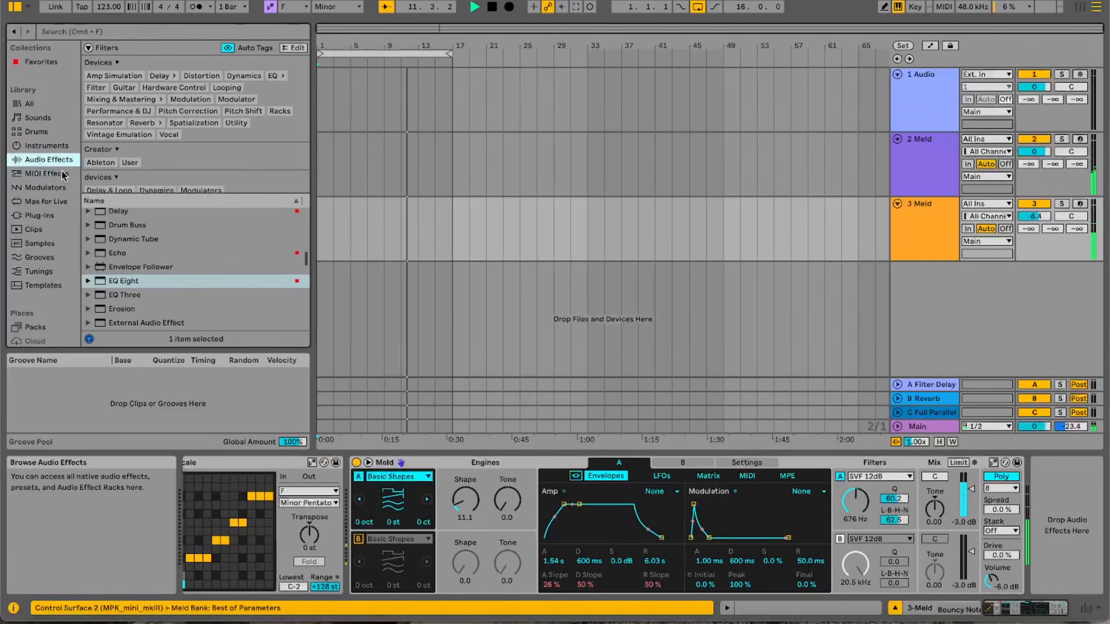
double_click(101, 253)
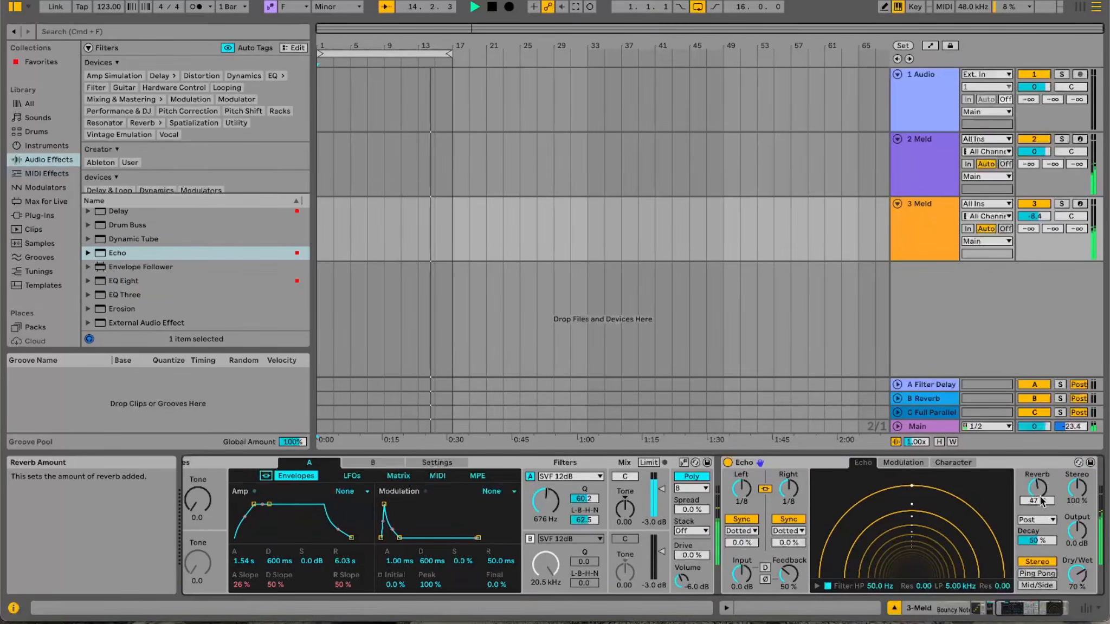
left_click(817, 585)
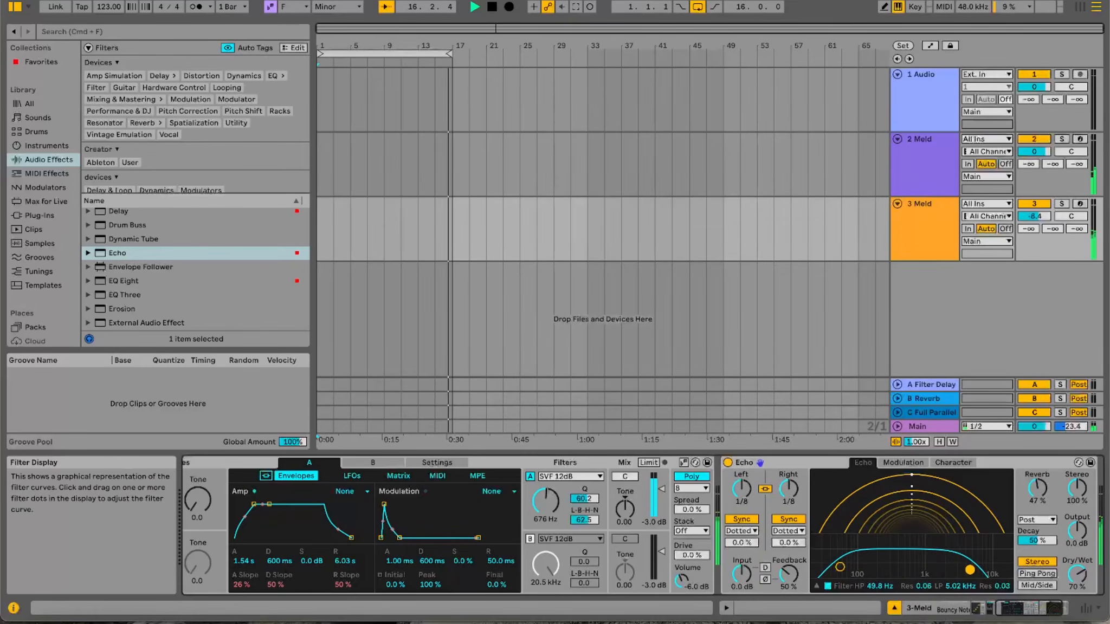
Set Echo's filter modulation to 88% and unsync its modulation, with the frequency at 1.00 Hz
left_click(907, 463)
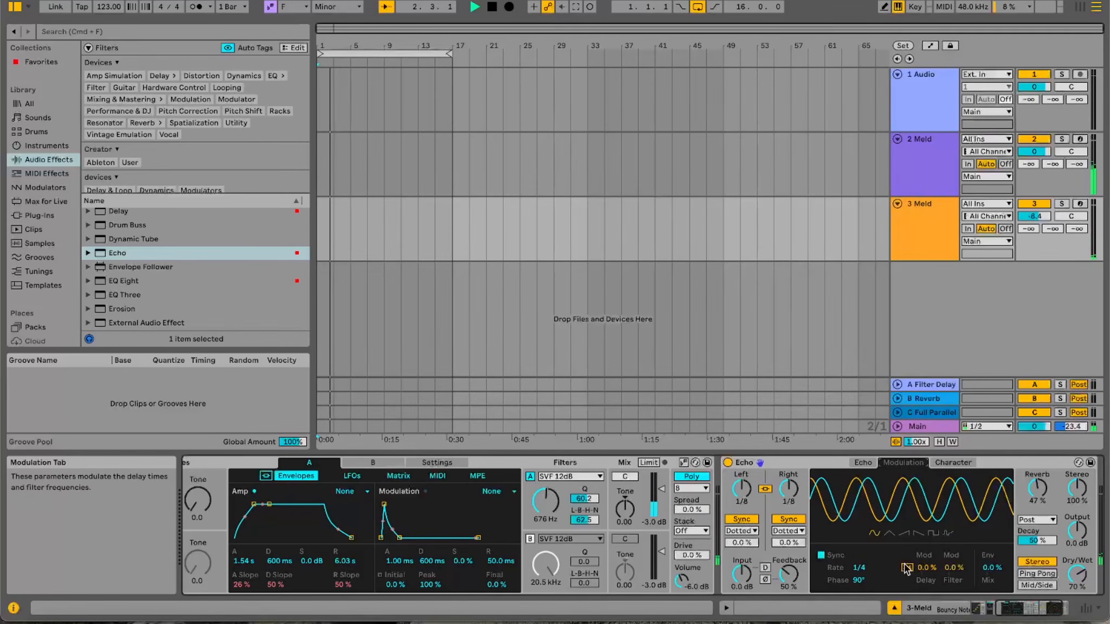
left_click_drag(954, 567, 954, 539)
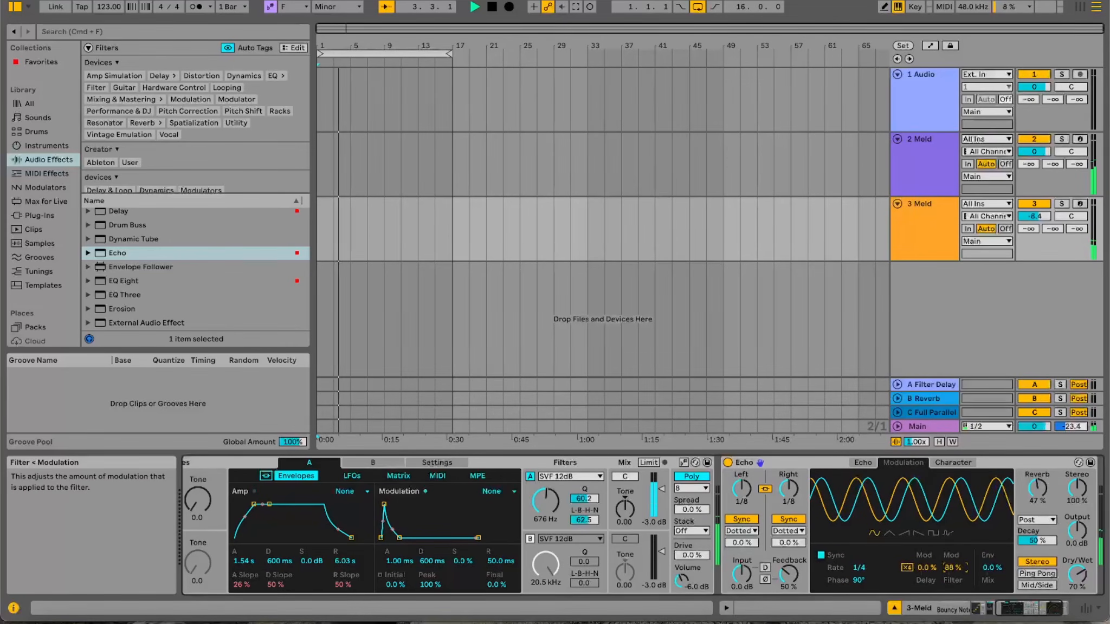
left_click(820, 555)
left_click_drag(866, 568, 865, 580)
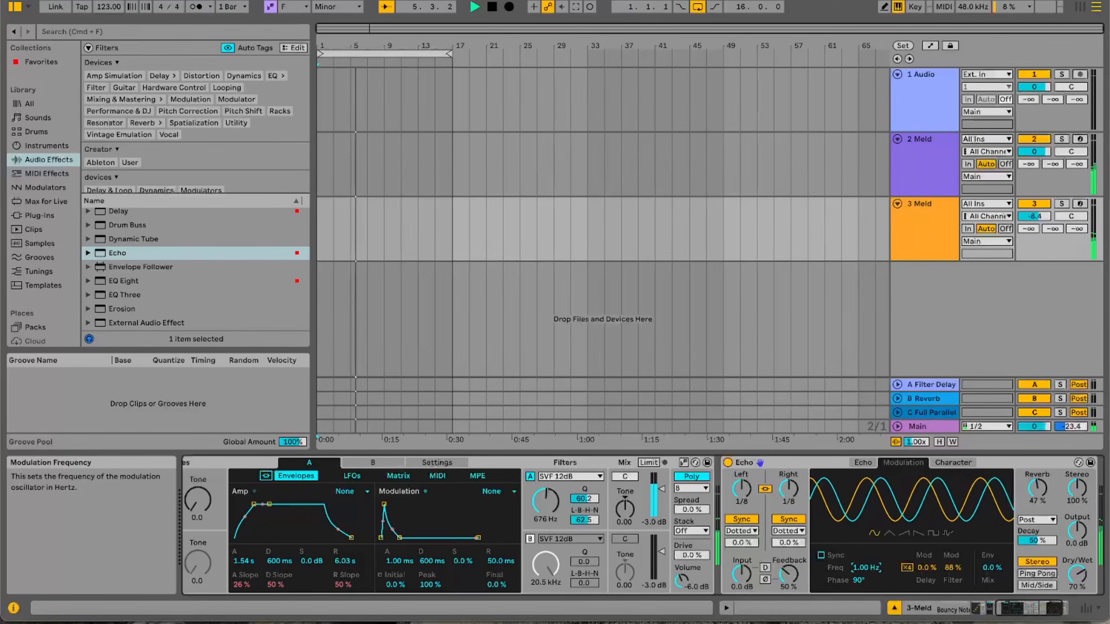
Add EQ Eight after Echo on the second Meld track and set its band 1 frequency to 102 Hz
scroll(869, 570, "right", 3)
left_click(1078, 525)
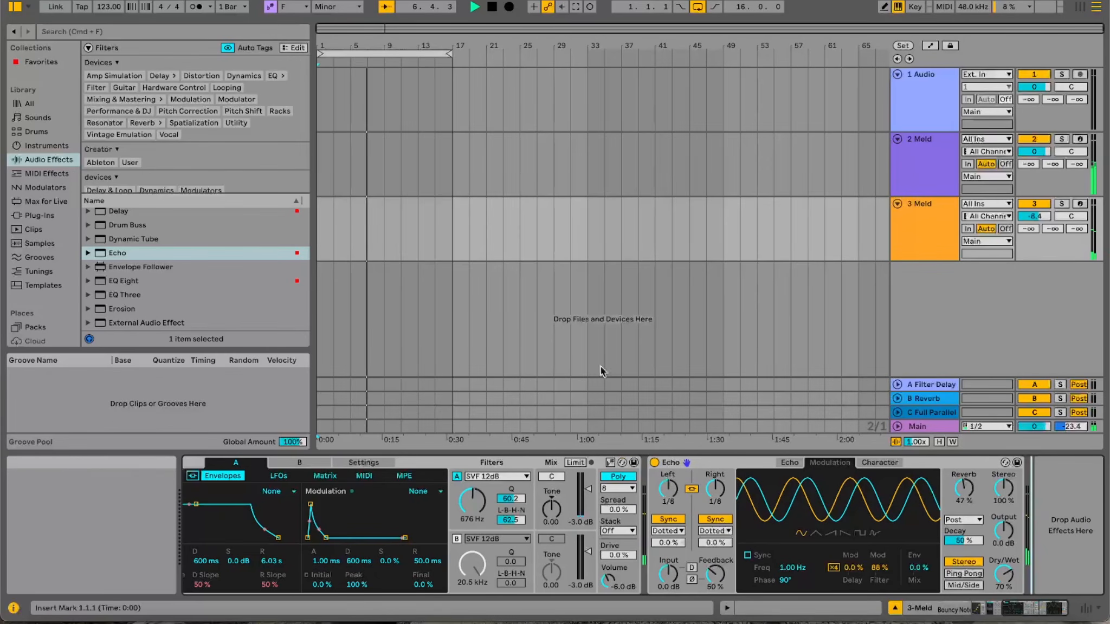
double_click(133, 282)
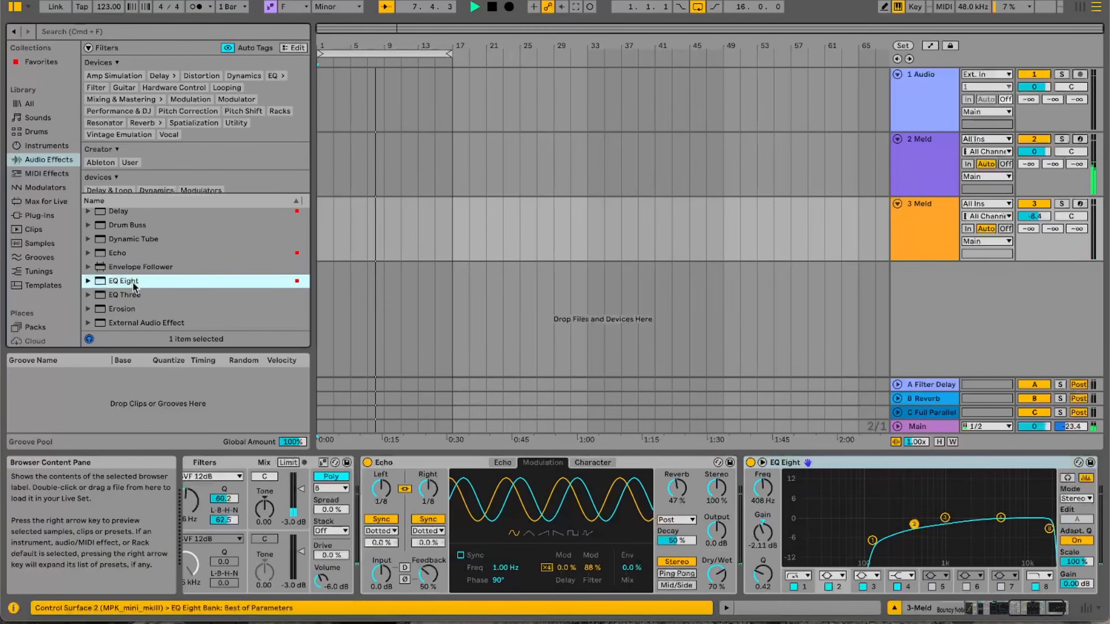
left_click(871, 541)
left_click_drag(759, 487, 759, 491)
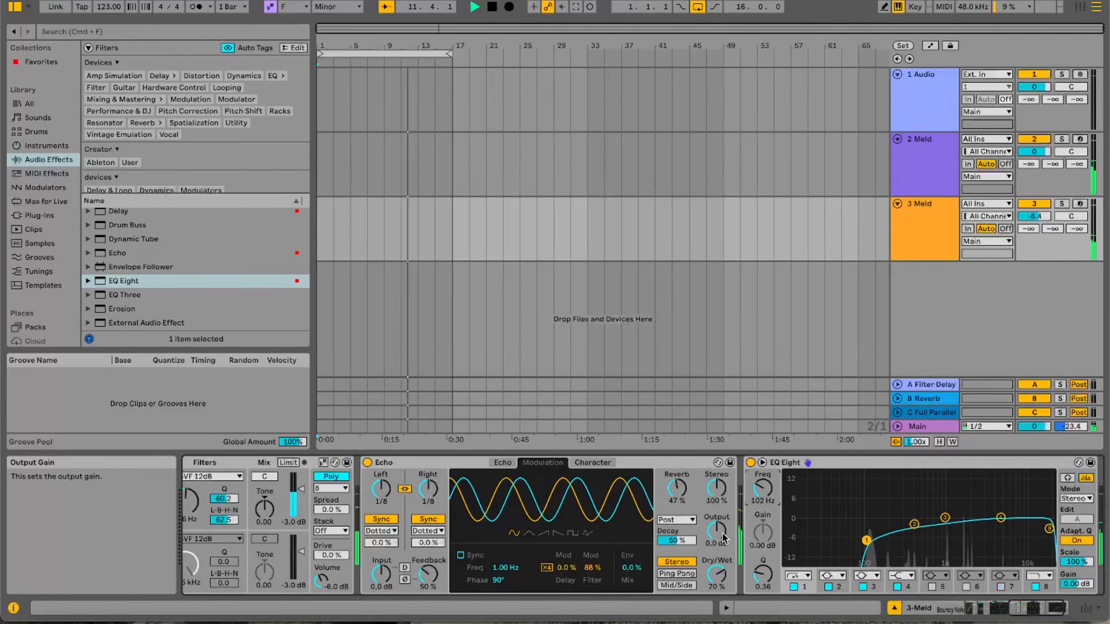
scroll(723, 536, "left", 10)
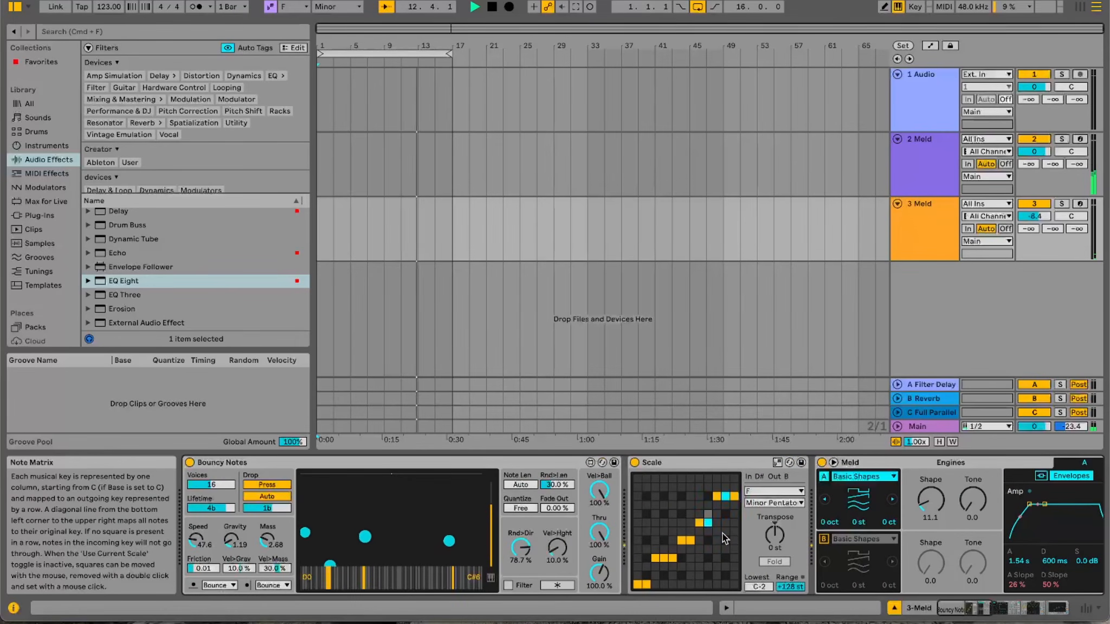